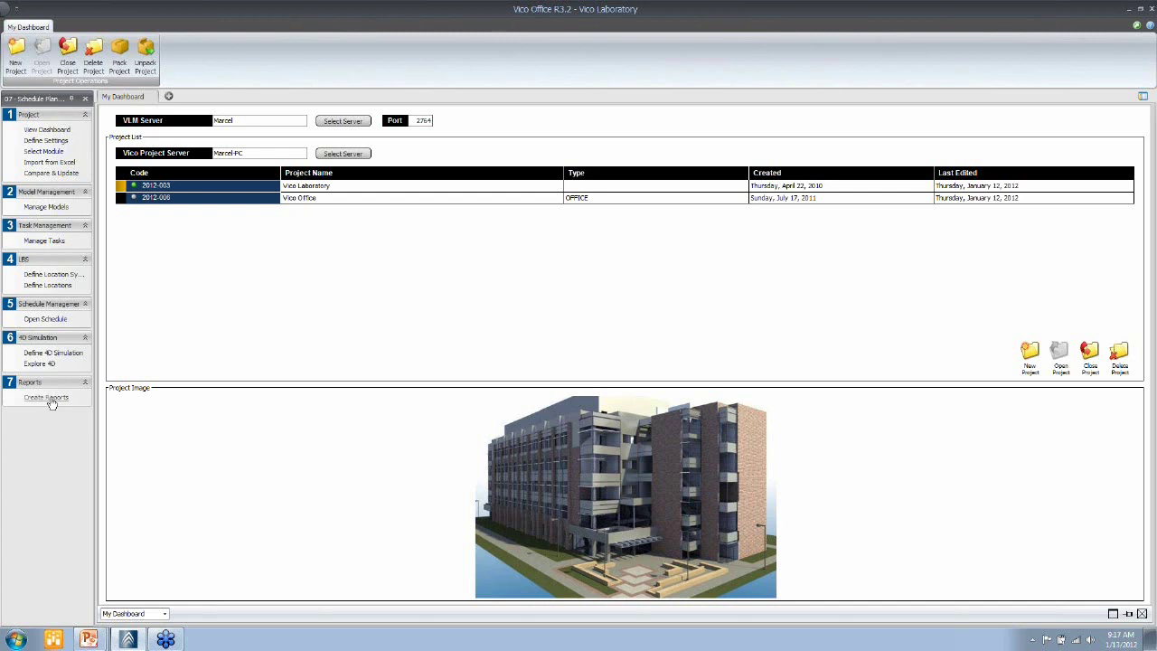
# Open the report templates, widen the tree, and pick Standard Cost Plan Report under Fridays with Vico.
pyautogui.click(47, 397)
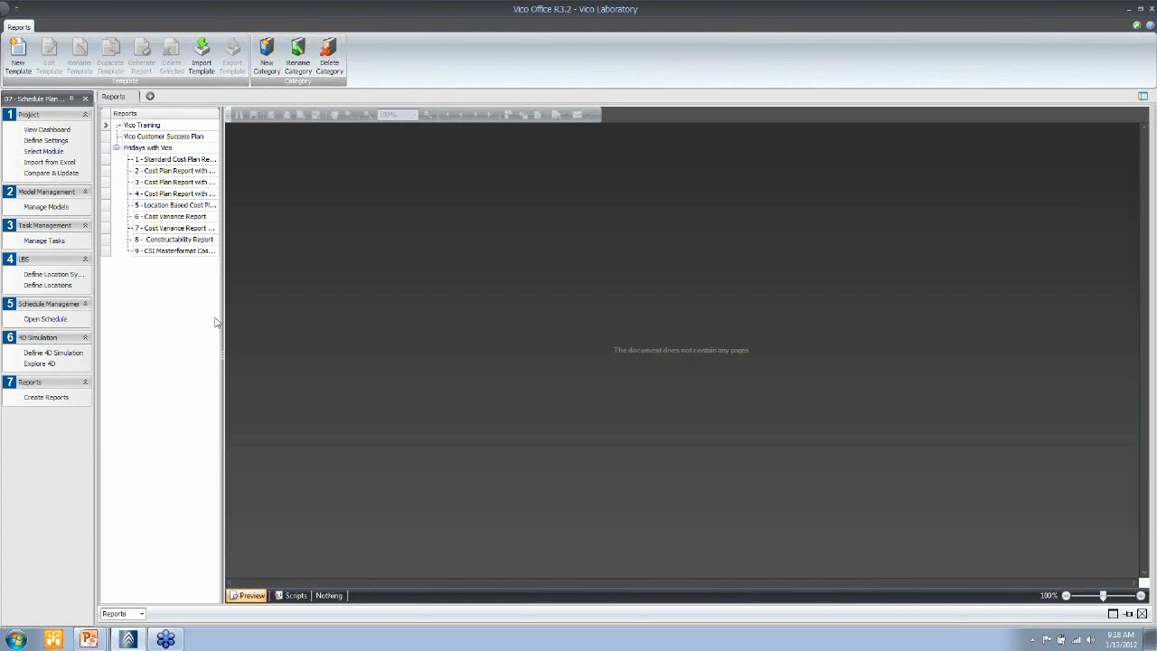
pyautogui.moveTo(218, 321); pyautogui.dragTo(284, 310)
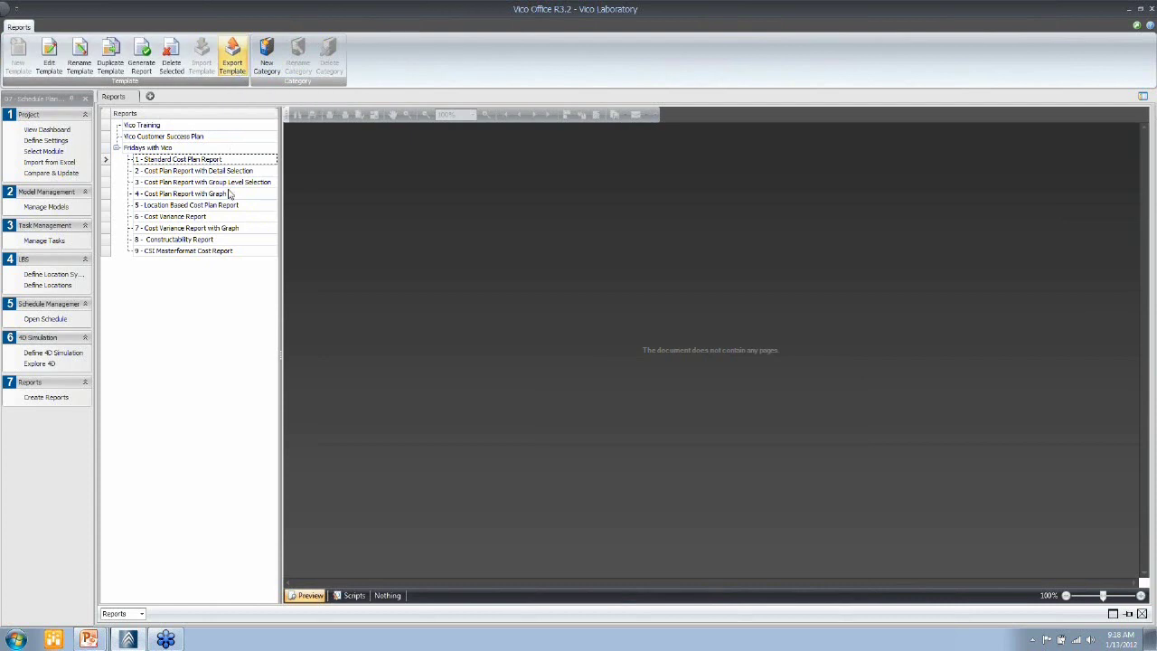
pyautogui.click(167, 149)
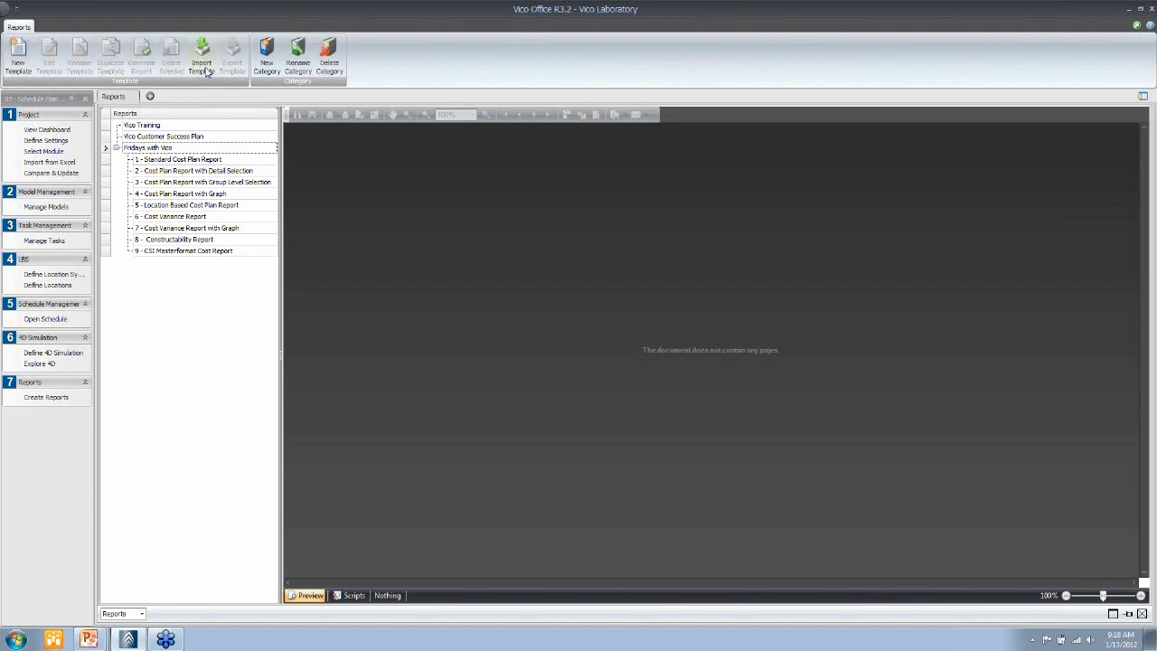
pyautogui.click(191, 159)
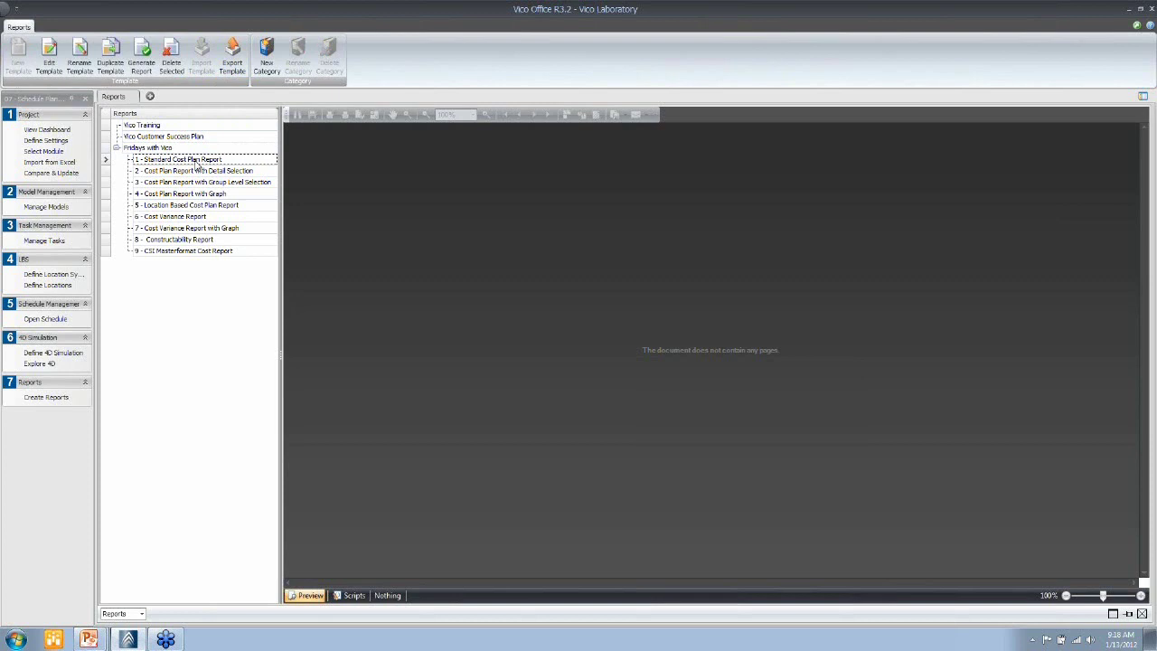
pyautogui.rightClick(195, 160)
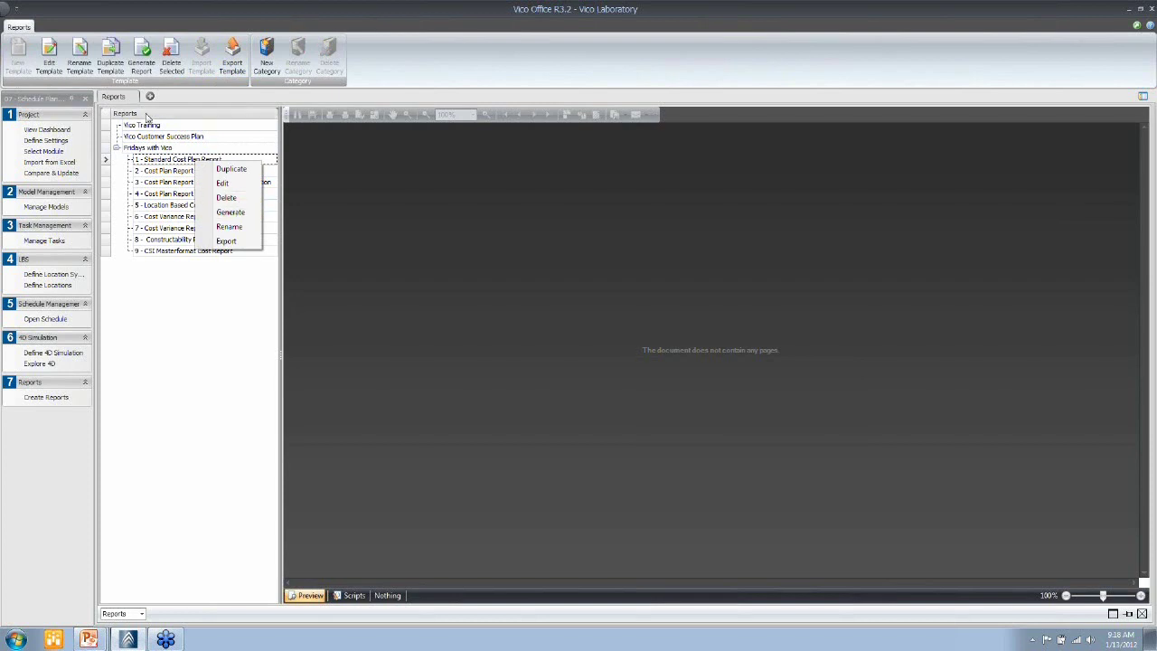
# Generate the Standard Cost Plan Report preview for Vico Laboratory from the template's context menu.
pyautogui.click(153, 160)
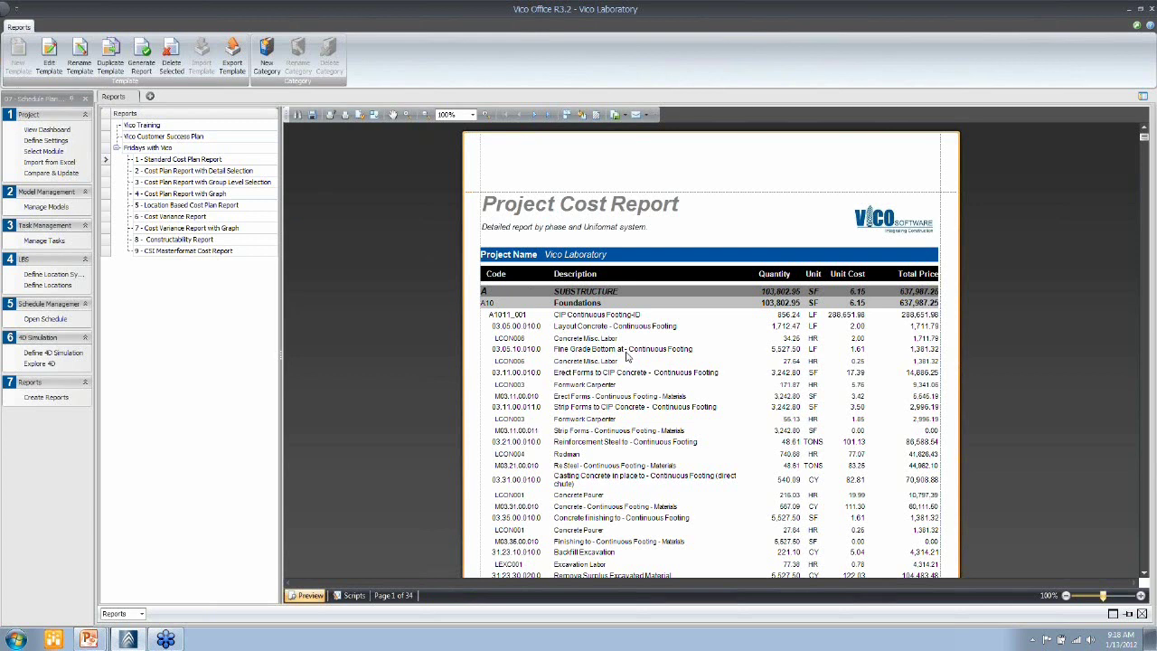
pyautogui.rightClick(209, 160)
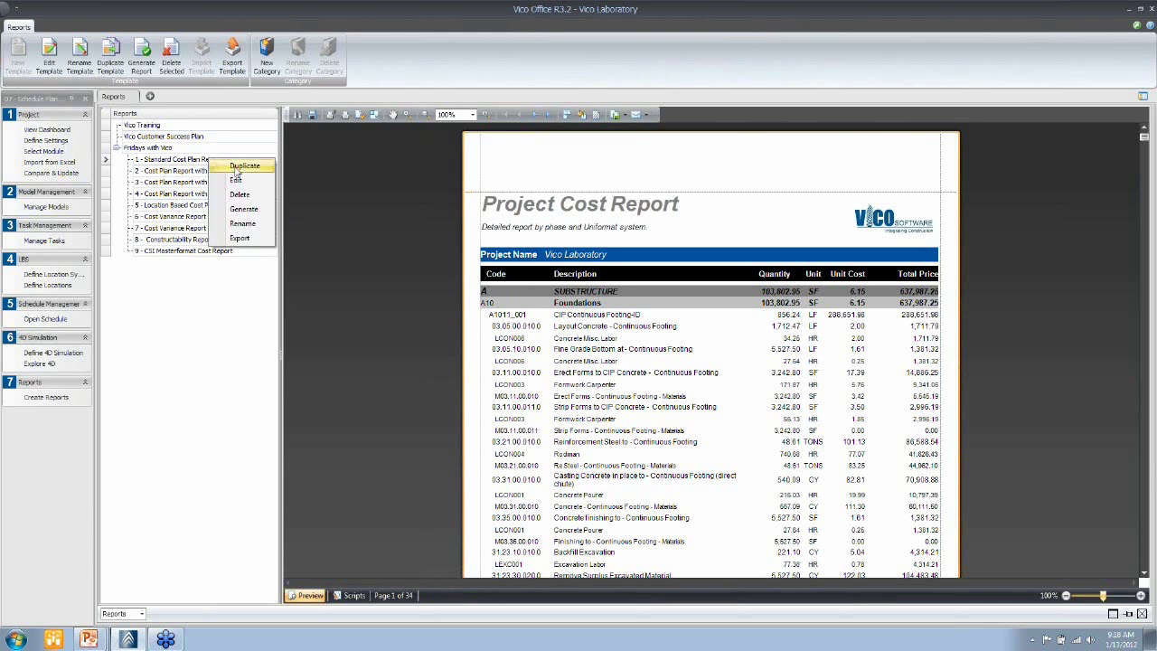
# Edit the template in a maximized Report Designer and show DetailReport1's Field List.
pyautogui.click(236, 179)
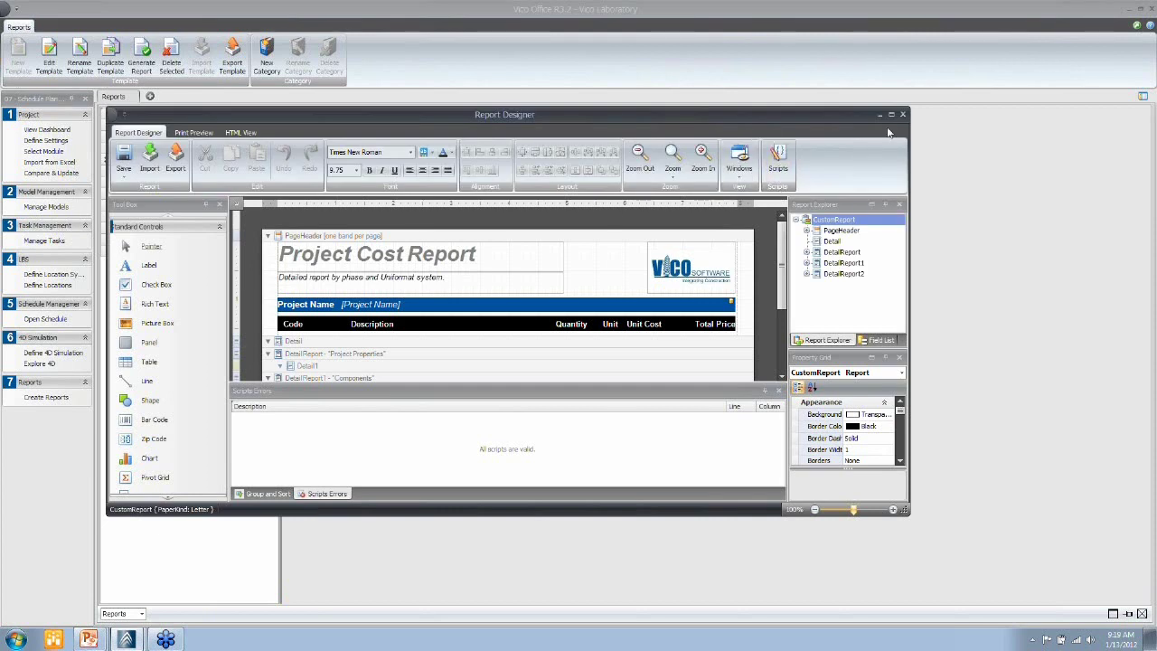
pyautogui.click(890, 115)
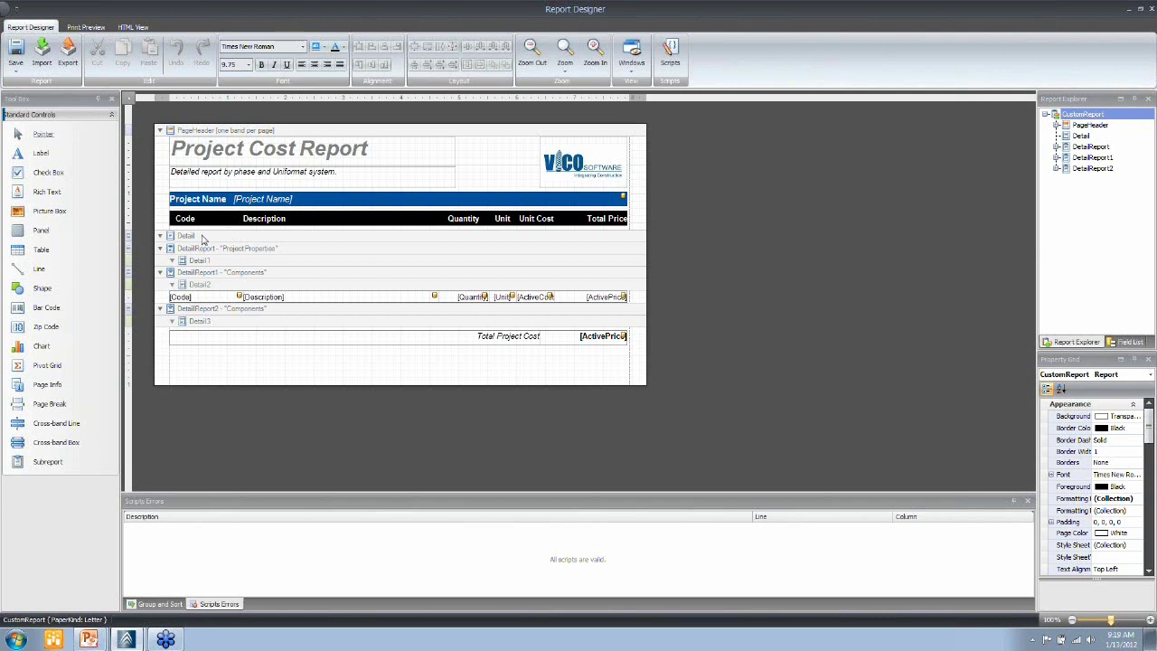
pyautogui.click(213, 274)
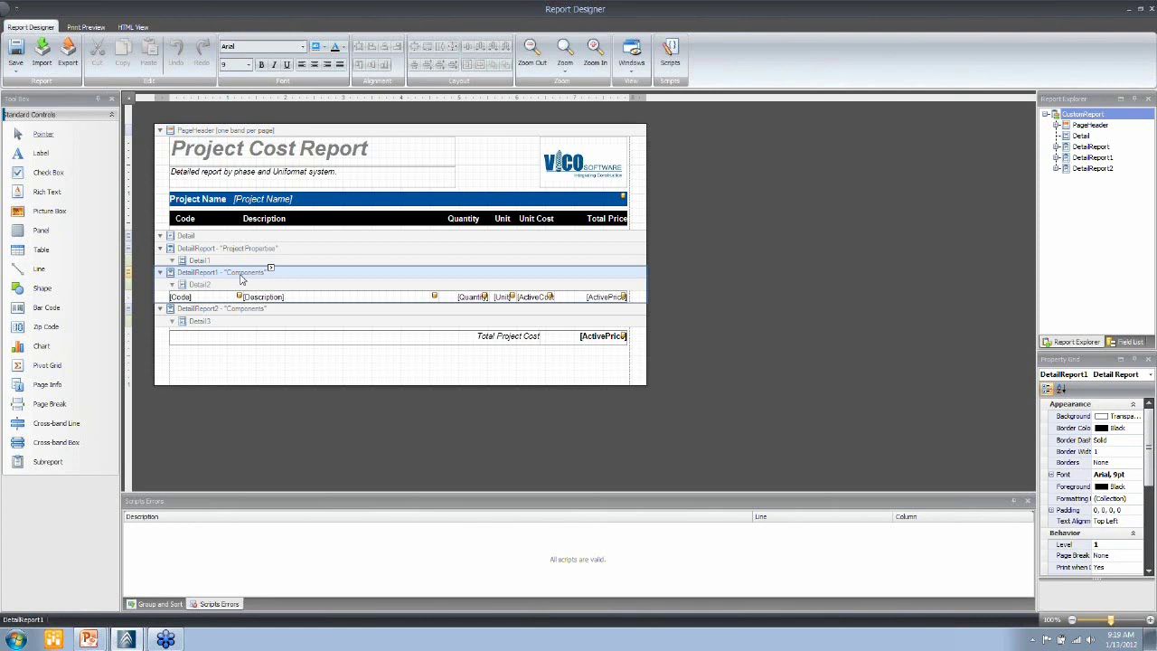
pyautogui.click(1111, 342)
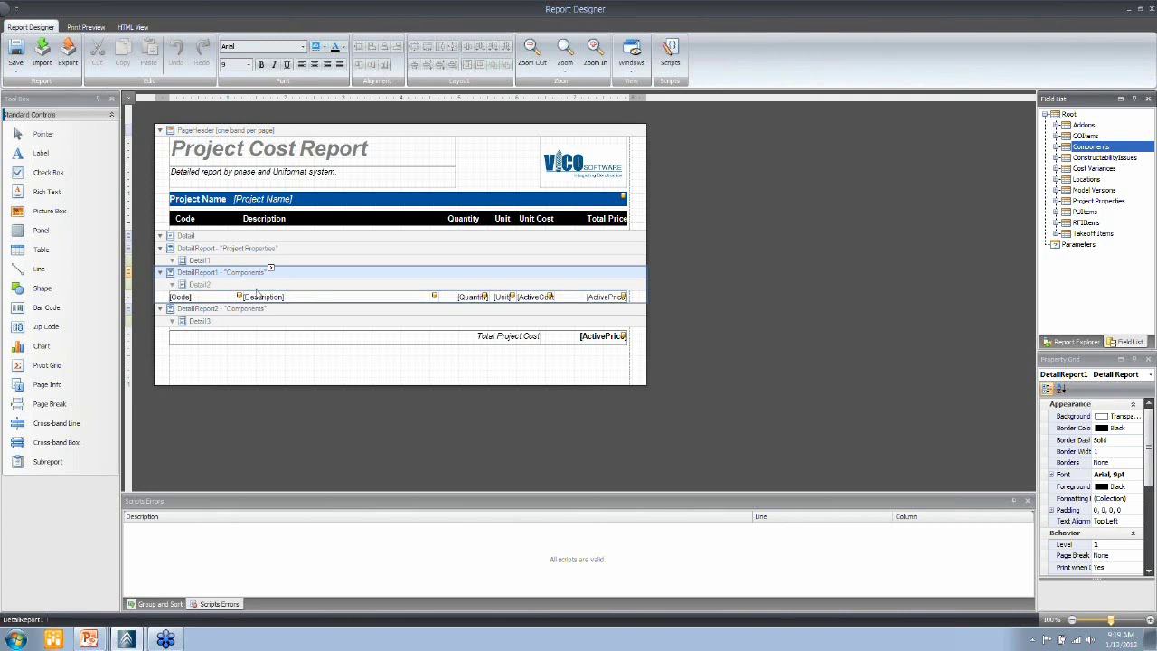
# Drag the Components Description field onto the Detail2 row's Description cell.
pyautogui.click(170, 295)
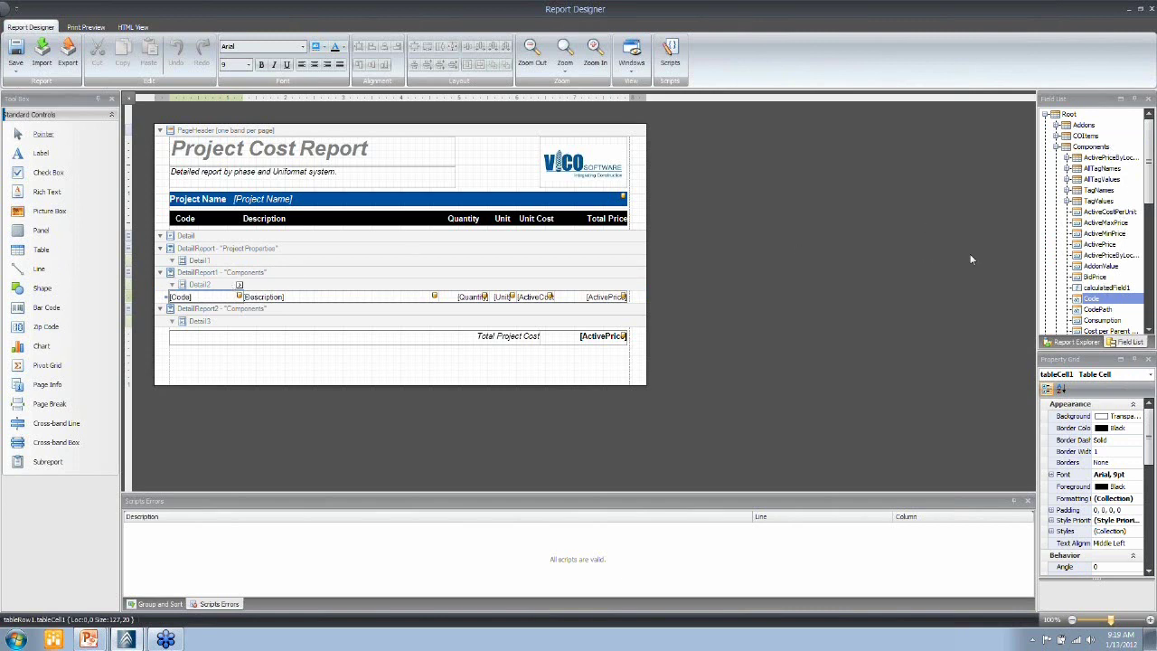
pyautogui.scroll(-3, 1147, 198)
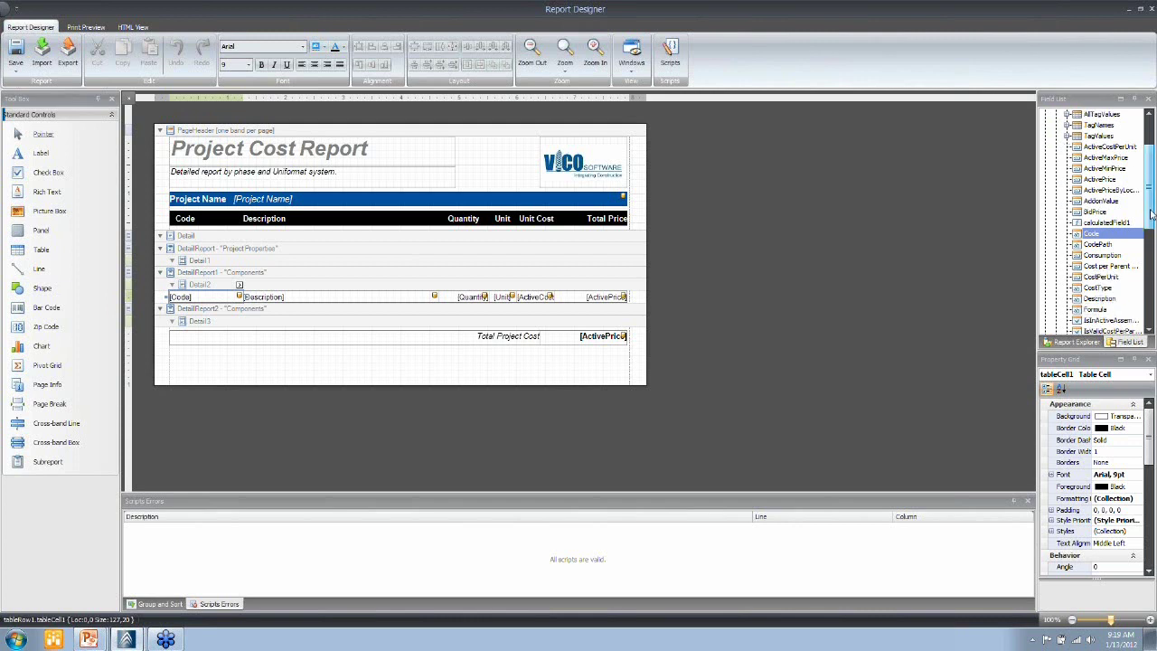
pyautogui.click(1100, 269)
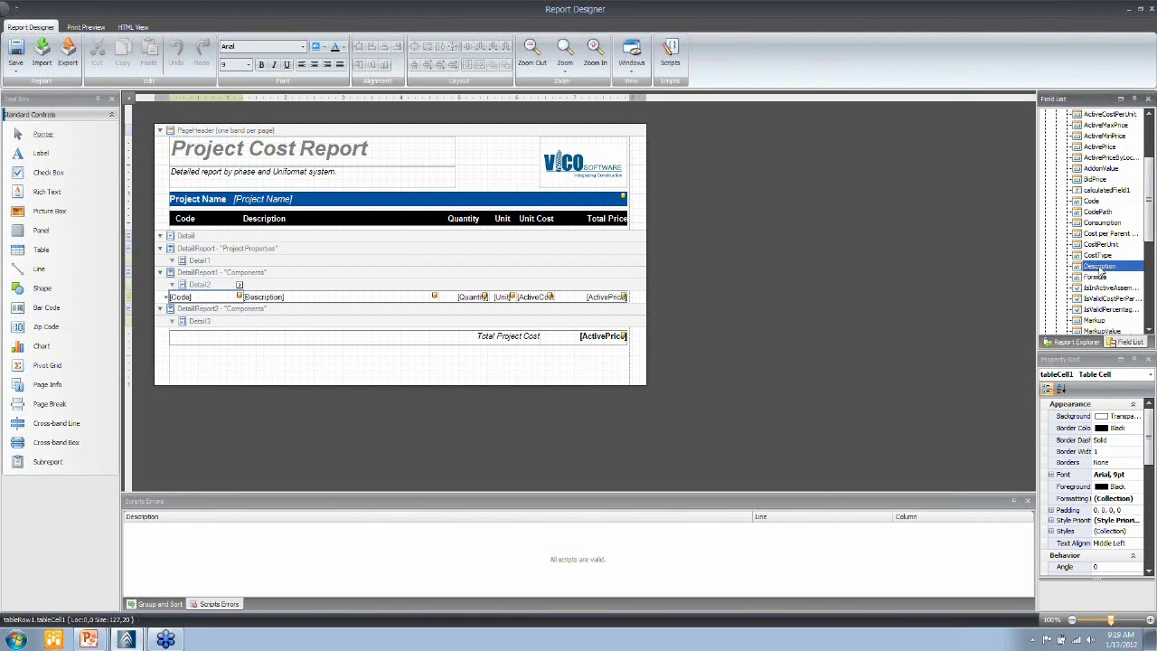
pyautogui.moveTo(1101, 272); pyautogui.dragTo(334, 298)
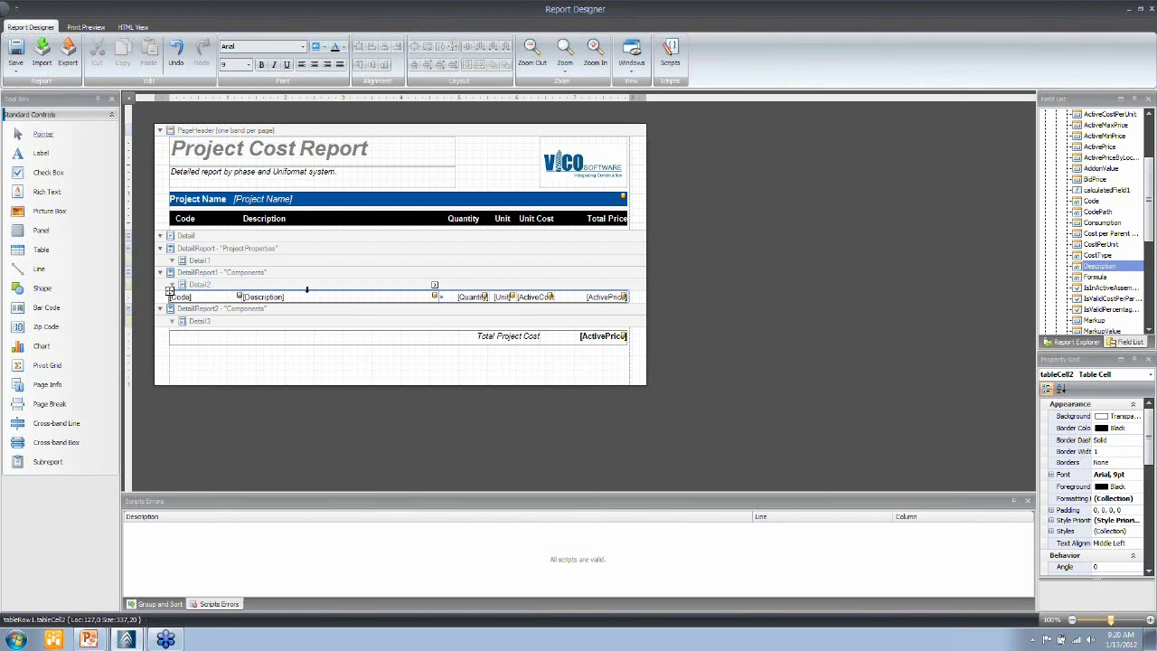
# Open the Formatting Rule Sheet Editor from the Detail2 band's Formatting Rules smart-tag option.
pyautogui.click(214, 284)
pyautogui.click(215, 282)
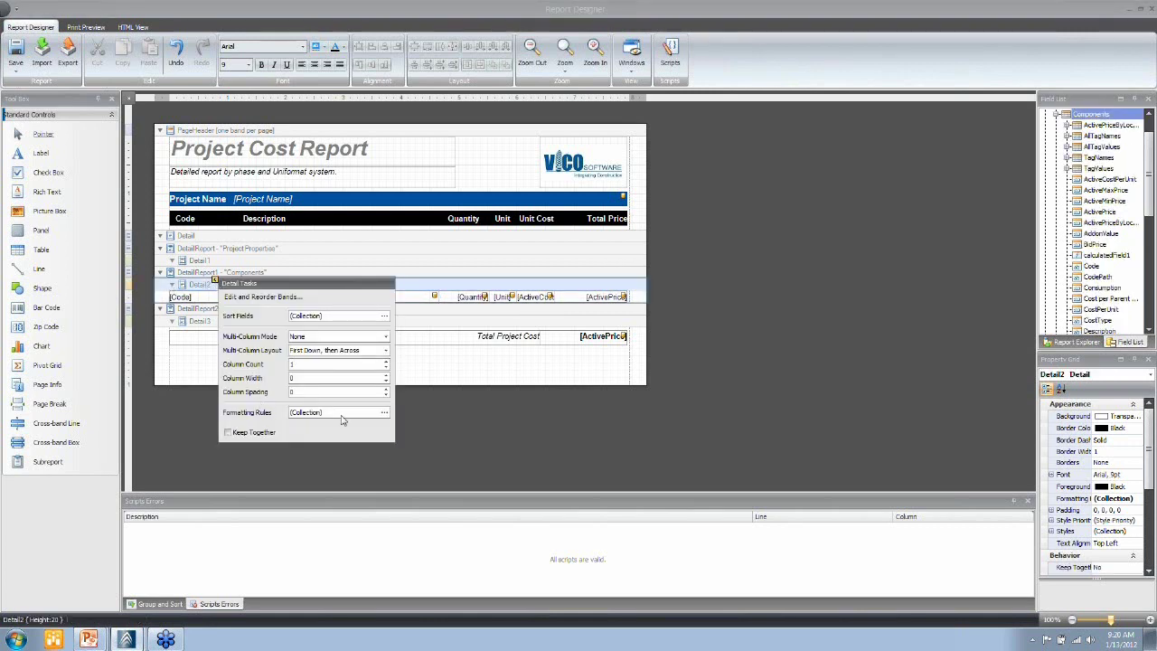
pyautogui.click(384, 412)
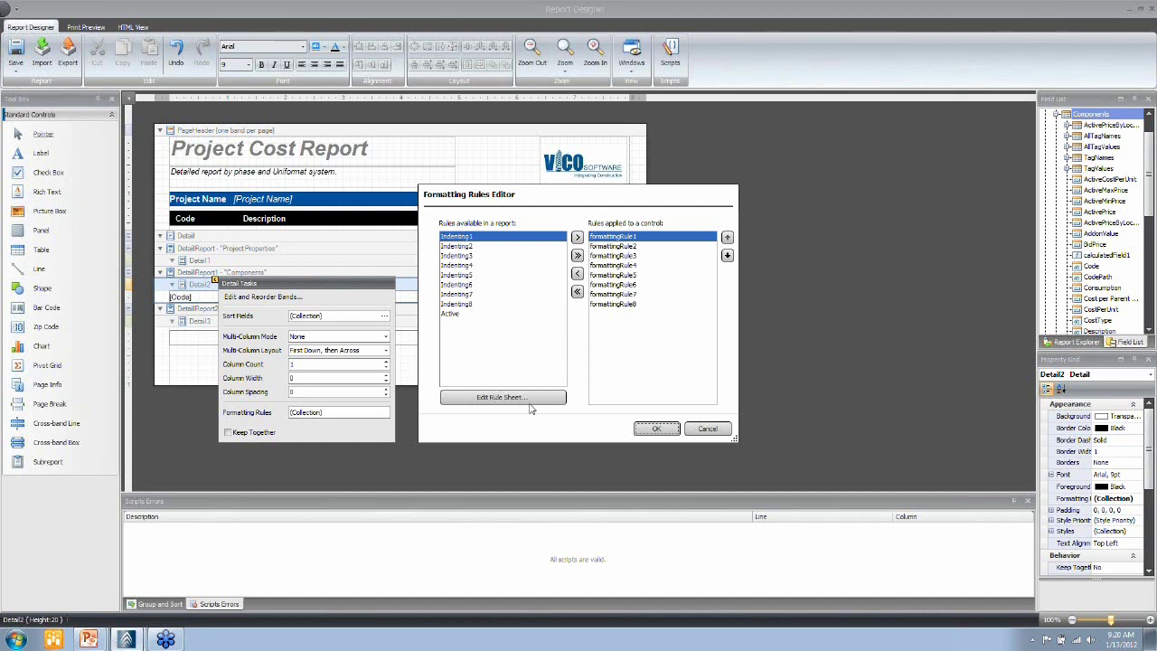
pyautogui.click(531, 398)
# Enlarge the rule sheet editor, review formattingRule1–8's conditions and formatting, then close it.
pyautogui.moveTo(589, 213); pyautogui.dragTo(513, 172)
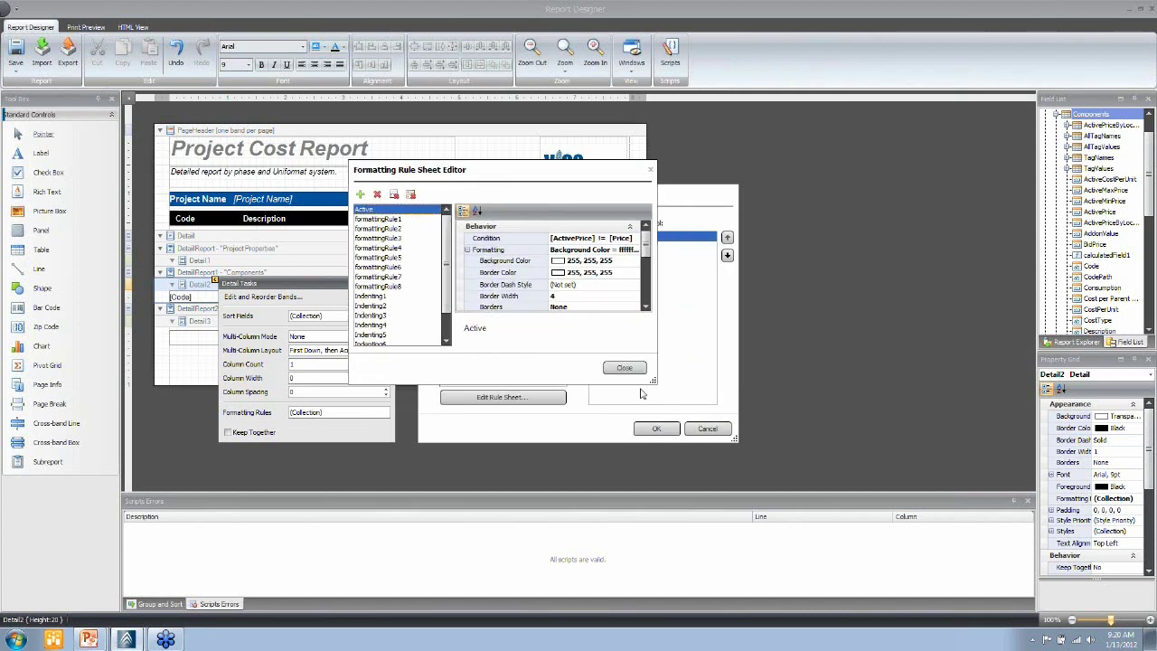
pyautogui.moveTo(649, 381); pyautogui.dragTo(845, 532)
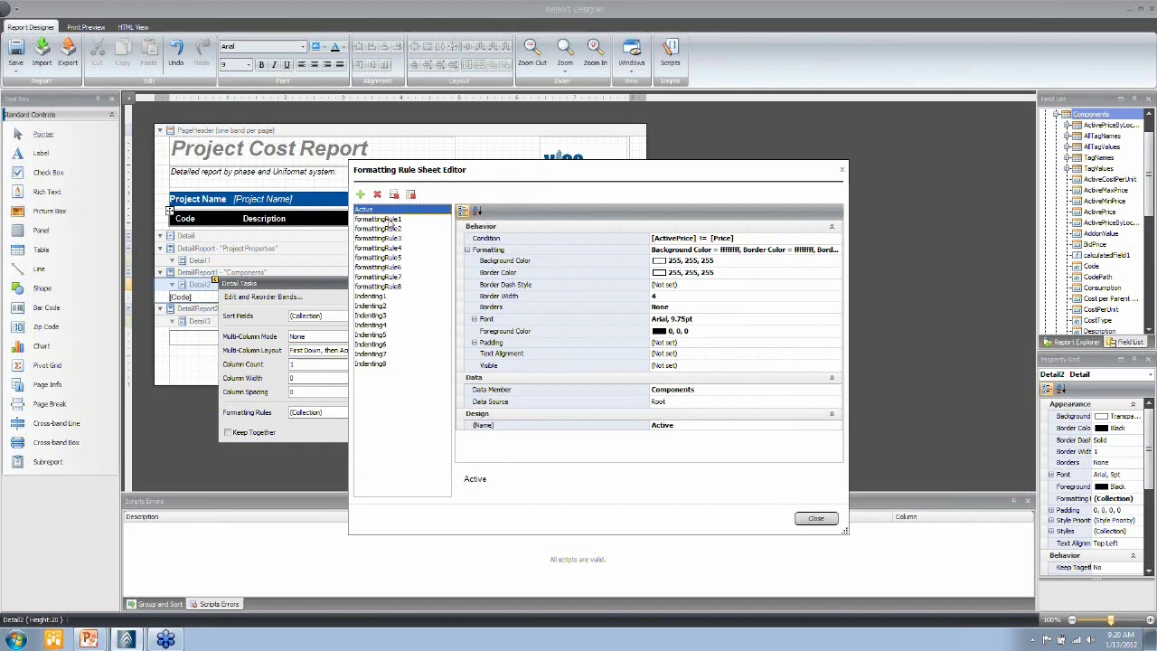
pyautogui.click(378, 219)
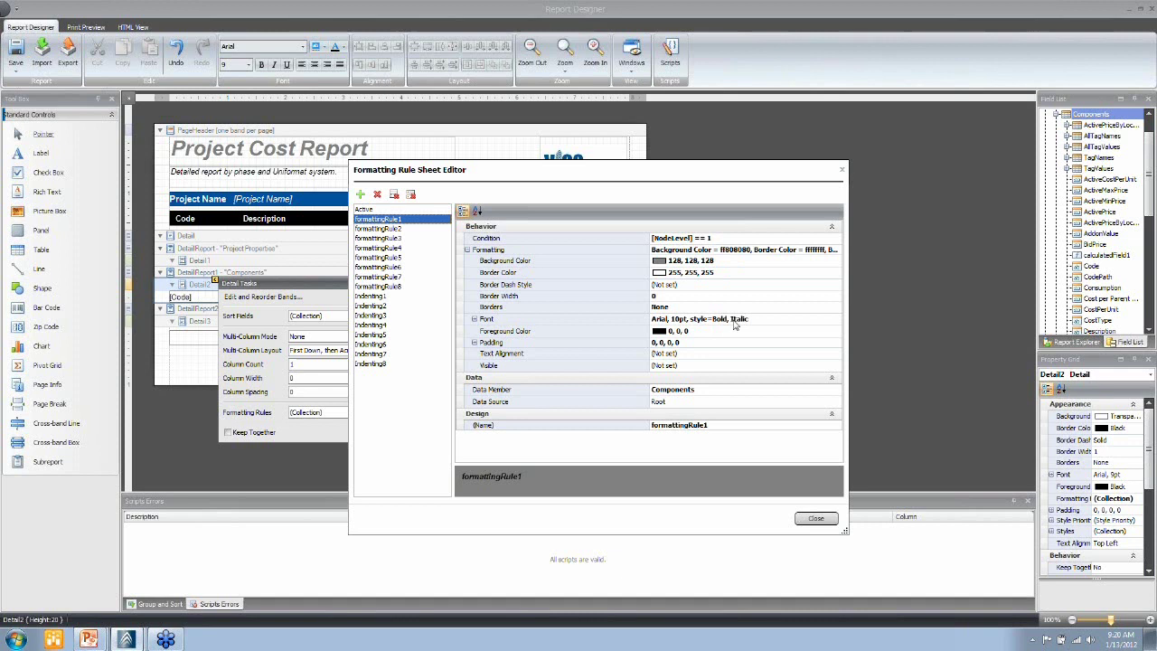
pyautogui.click(388, 228)
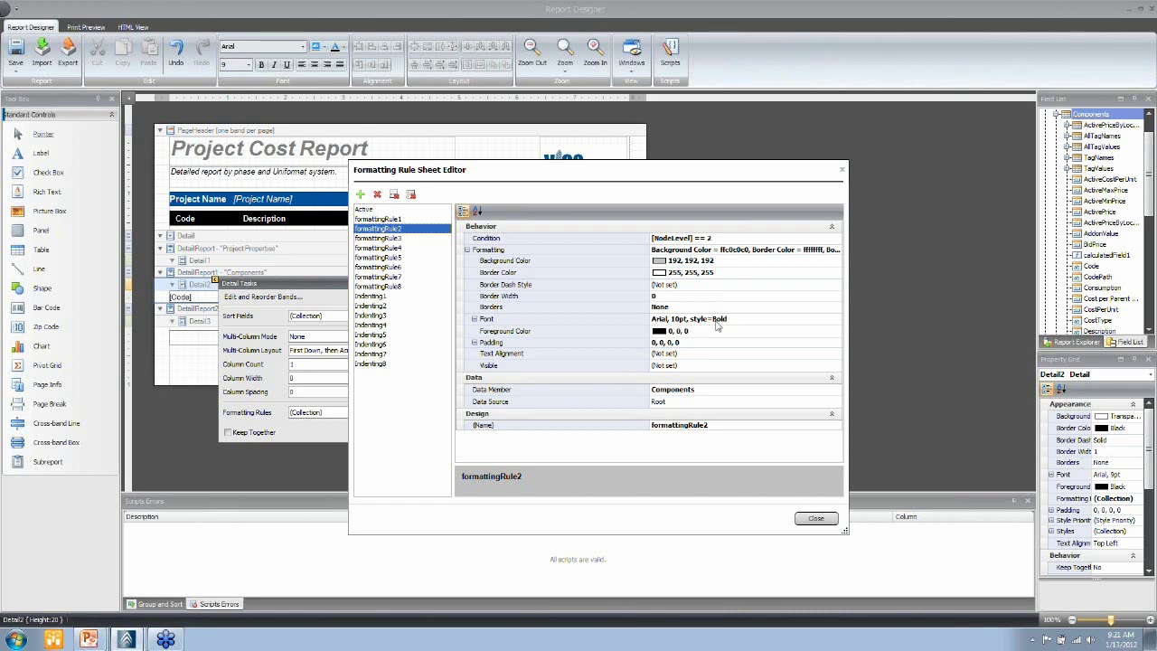
pyautogui.click(394, 248)
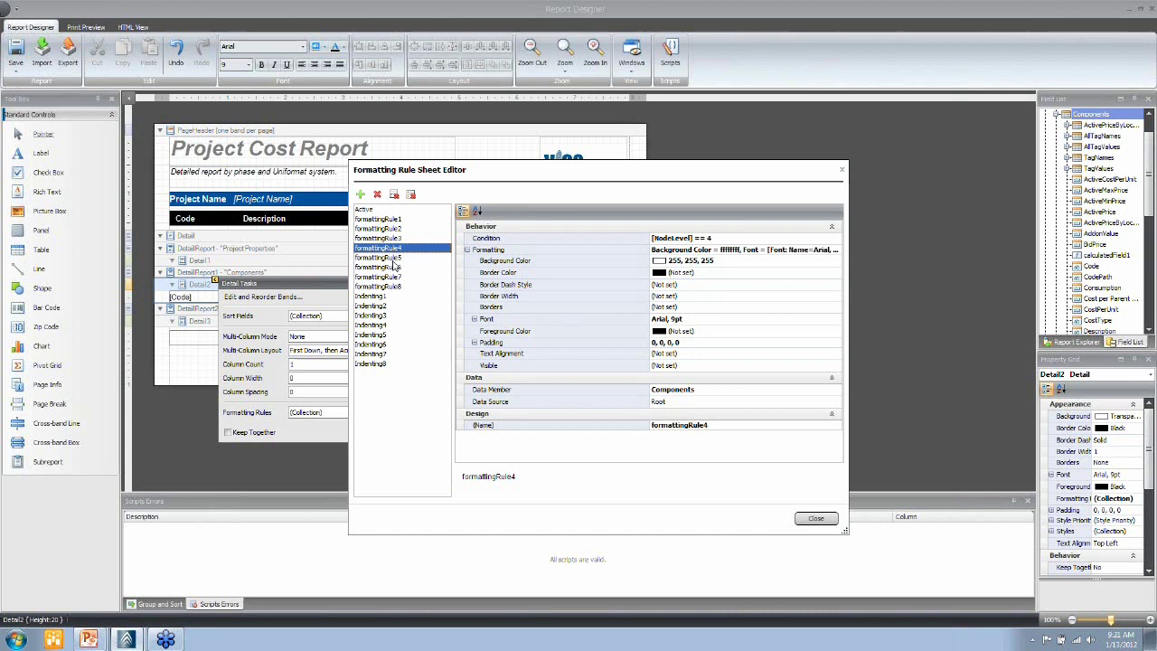
pyautogui.click(395, 258)
pyautogui.click(396, 268)
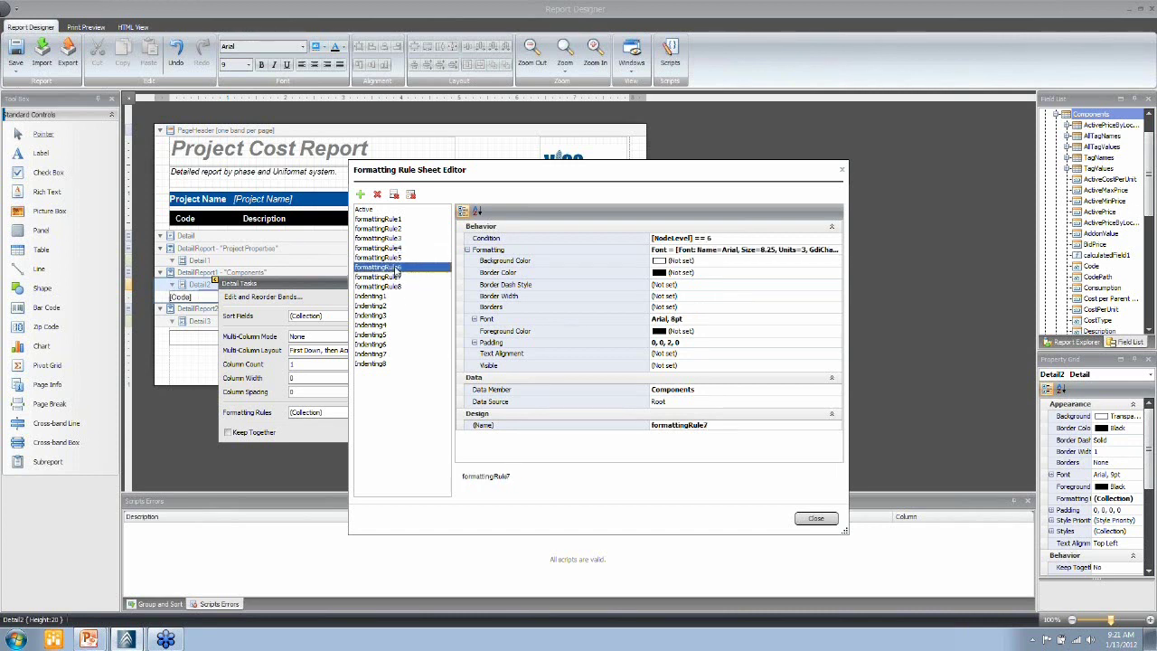
pyautogui.click(392, 268)
pyautogui.click(399, 285)
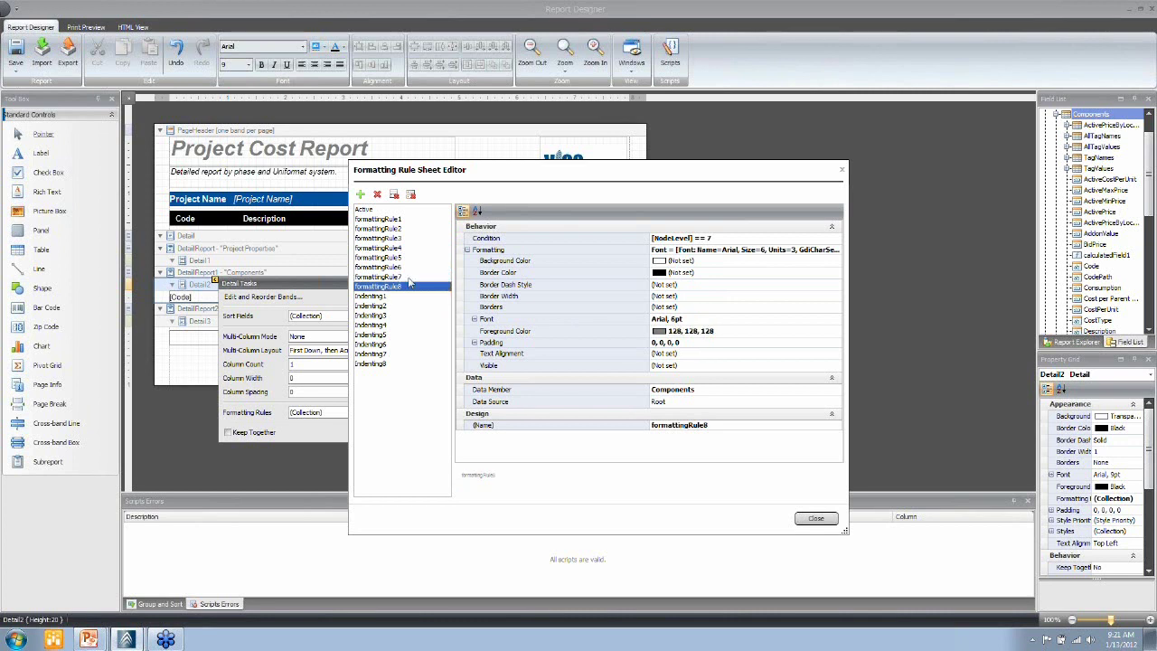
pyautogui.click(399, 260)
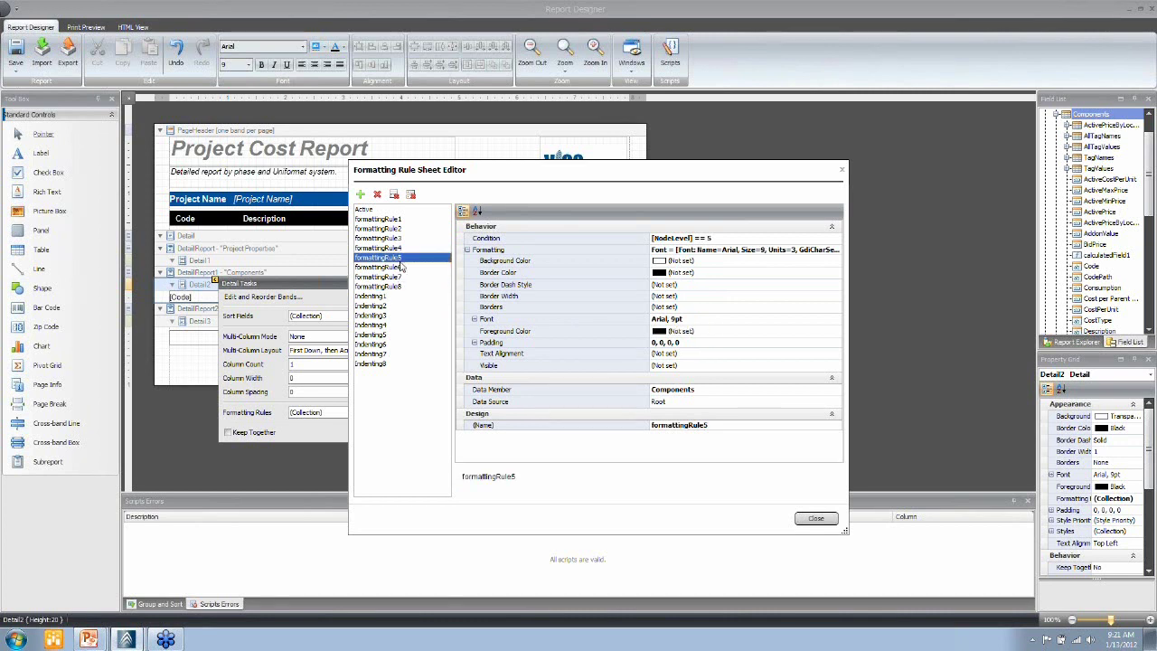
pyautogui.click(817, 517)
# Accept the formatting rules, select DetailReport2, and view the 34-page Project Cost Report in Print Preview.
pyautogui.click(673, 428)
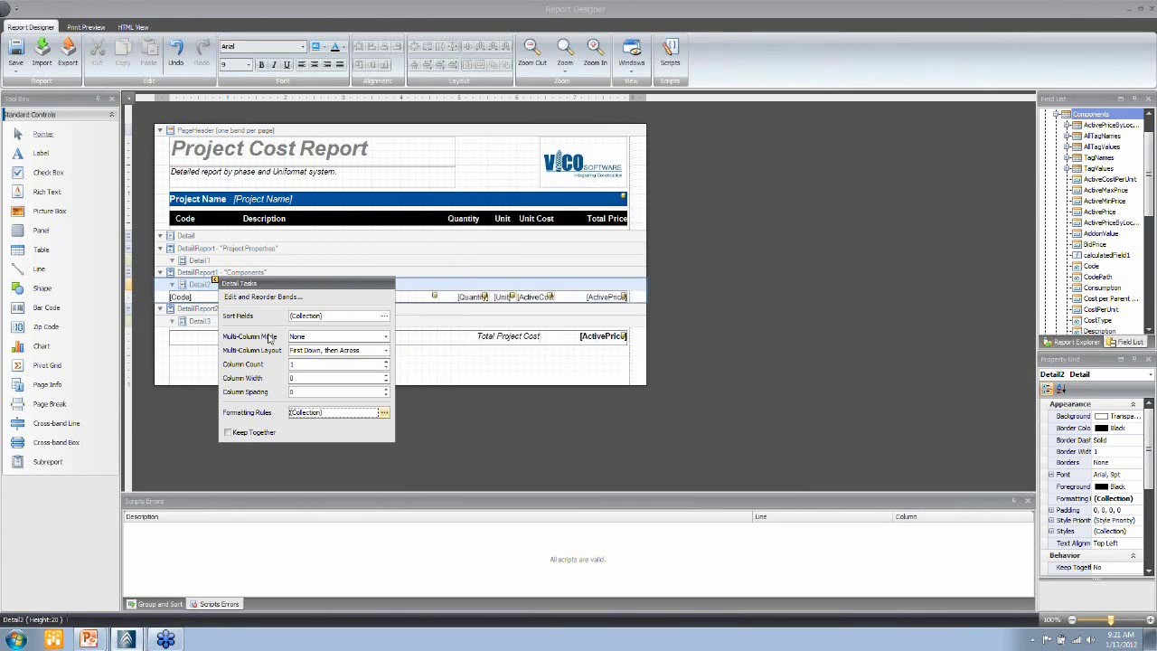
pyautogui.click(215, 281)
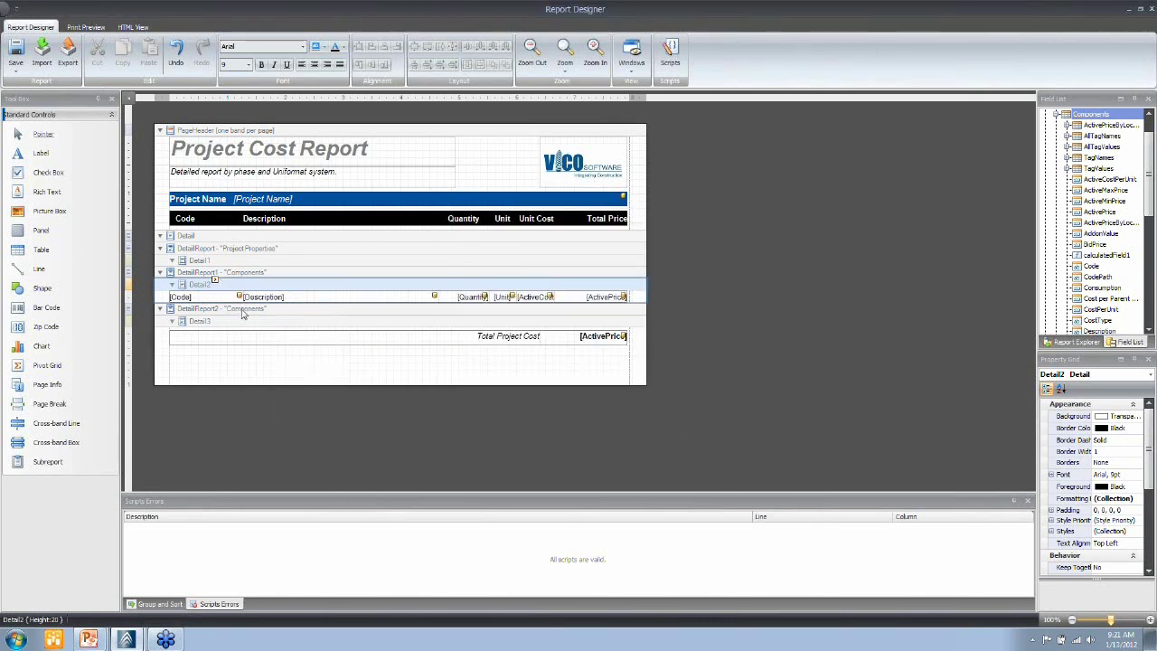
pyautogui.click(242, 311)
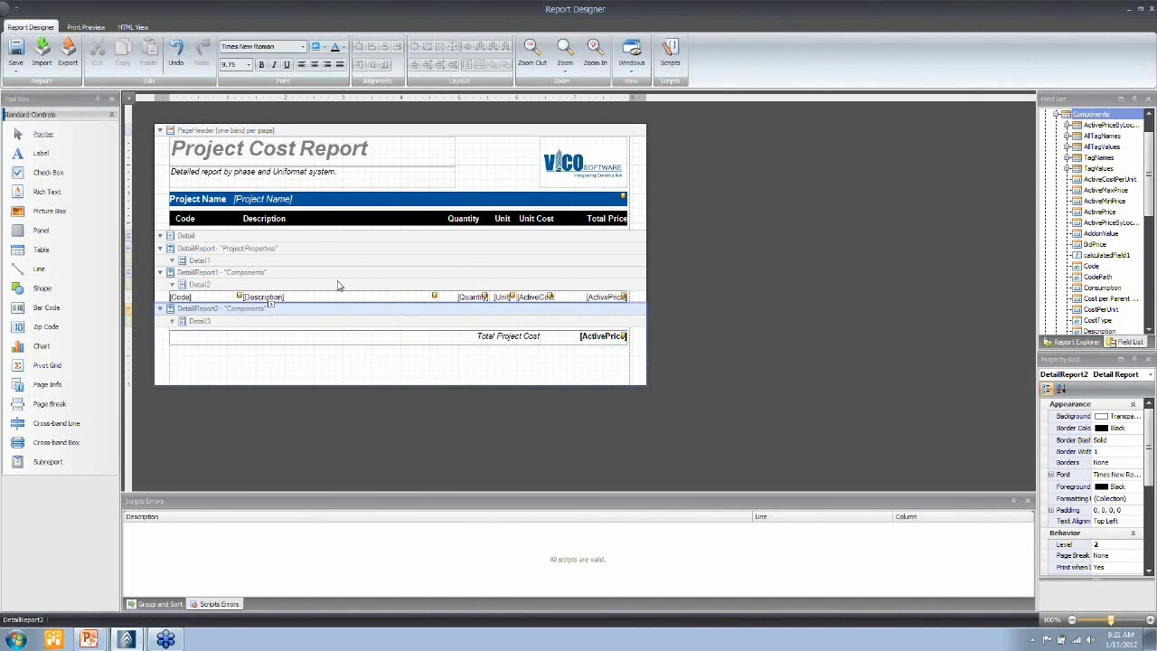
pyautogui.click(86, 27)
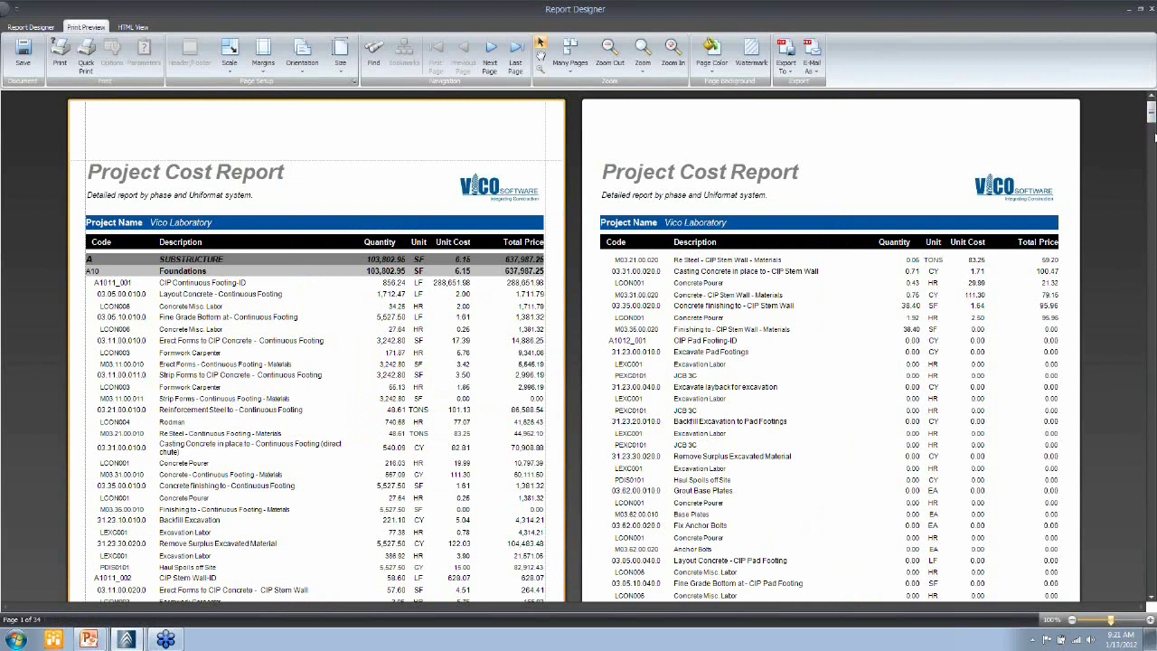
pyautogui.moveTo(1152, 138); pyautogui.dragTo(1153, 152)
pyautogui.click(31, 27)
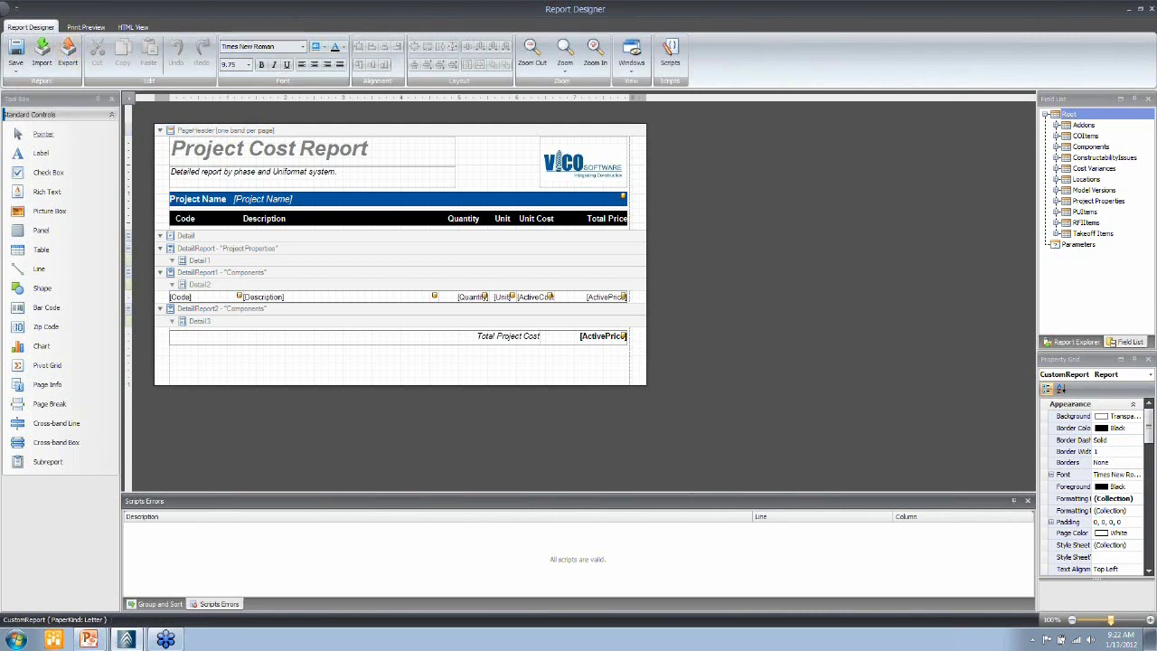
# Close Report Designer, declining to save the template changes.
pyautogui.click(1150, 8)
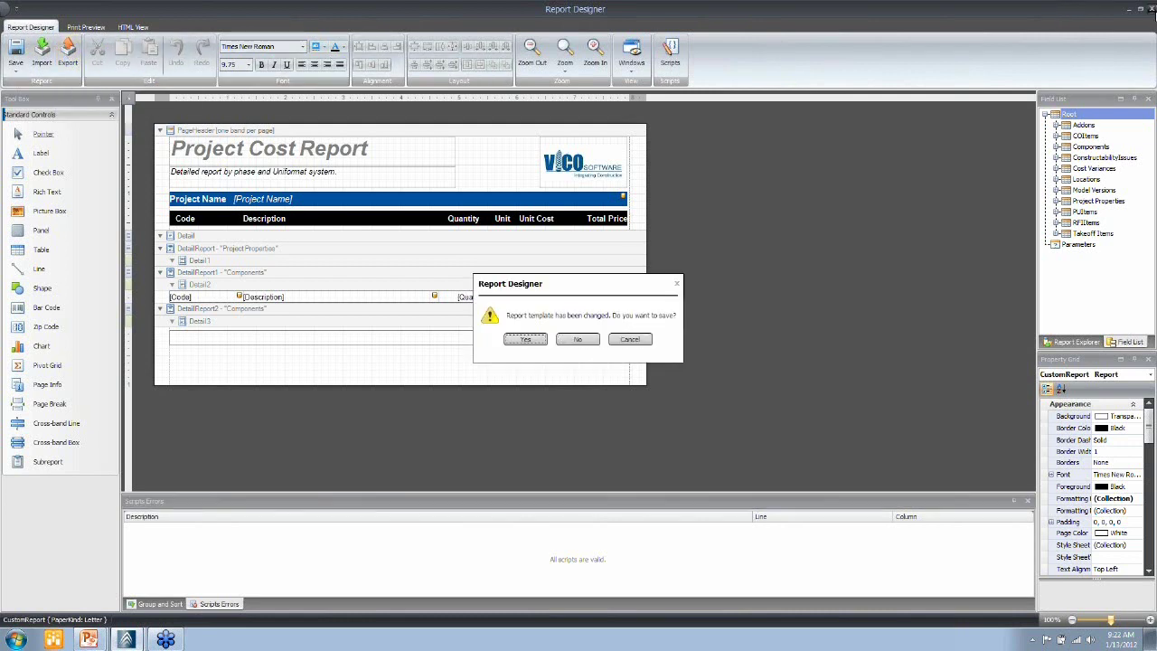
pyautogui.click(592, 340)
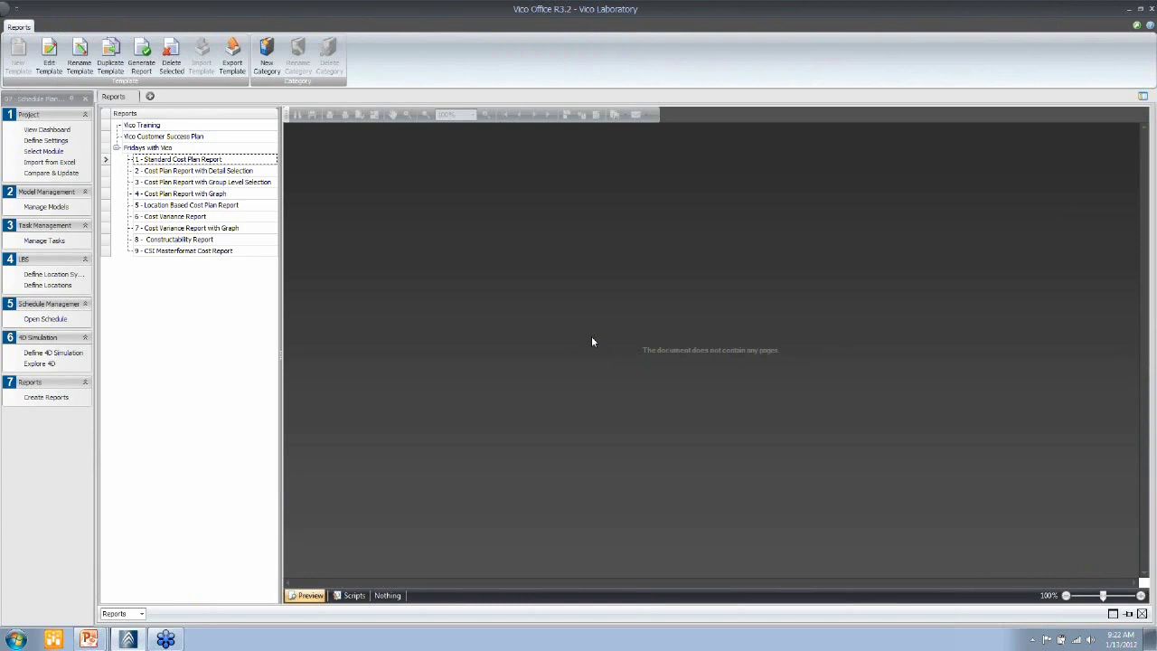
# Generate the Cost Plan Report with Detail Selection and widen its Parameters panel.
pyautogui.click(210, 173)
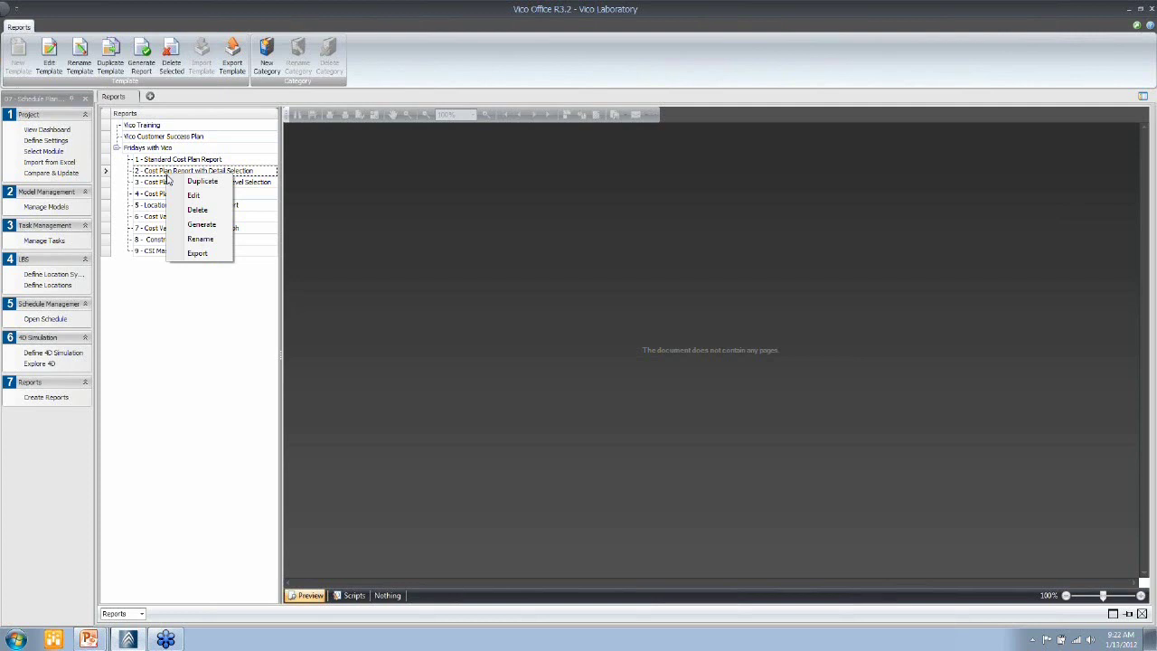
pyautogui.click(321, 227)
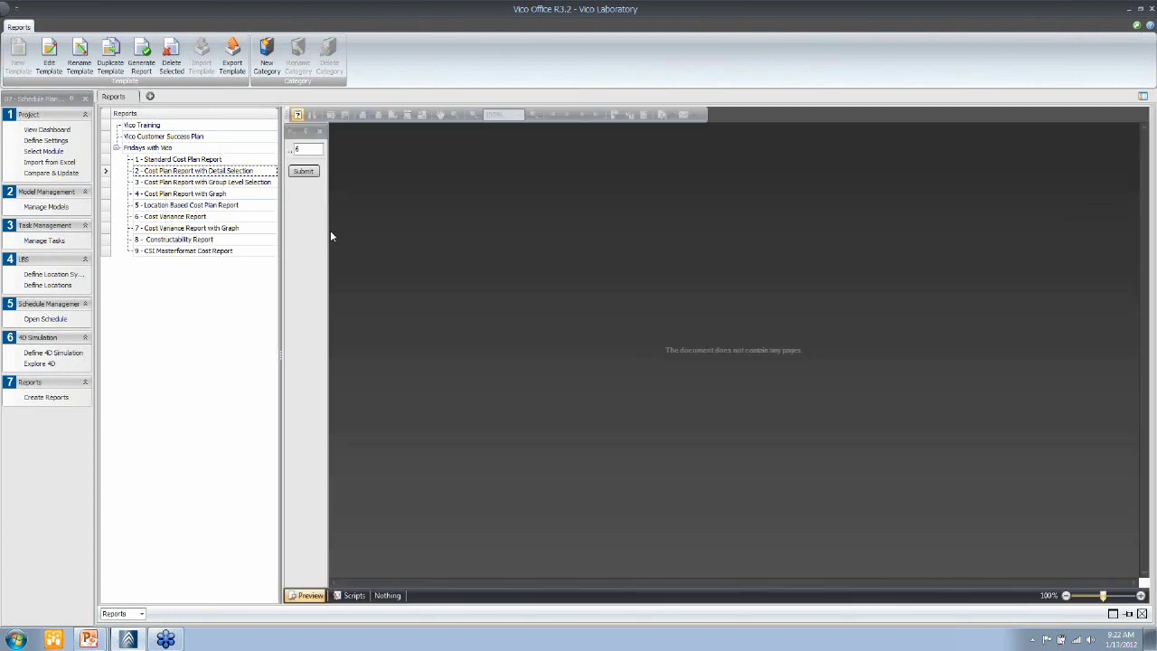
pyautogui.moveTo(330, 233); pyautogui.dragTo(403, 225)
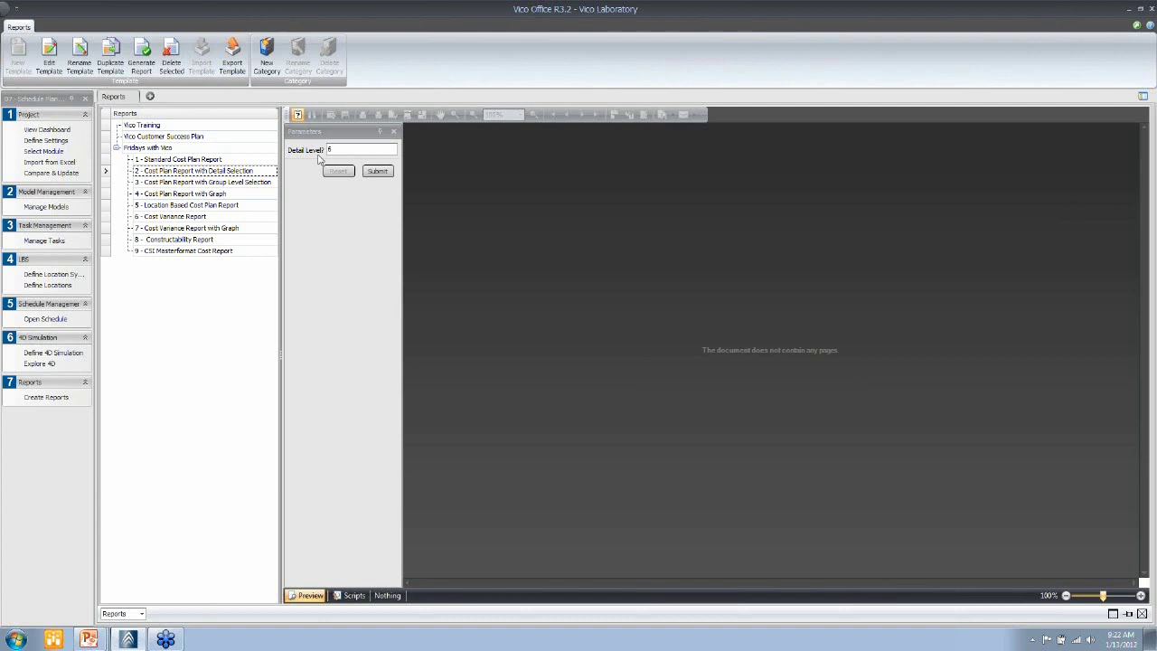
# Submit the report at detail level 6, then regenerate it with Detail Level 2.
pyautogui.click(379, 172)
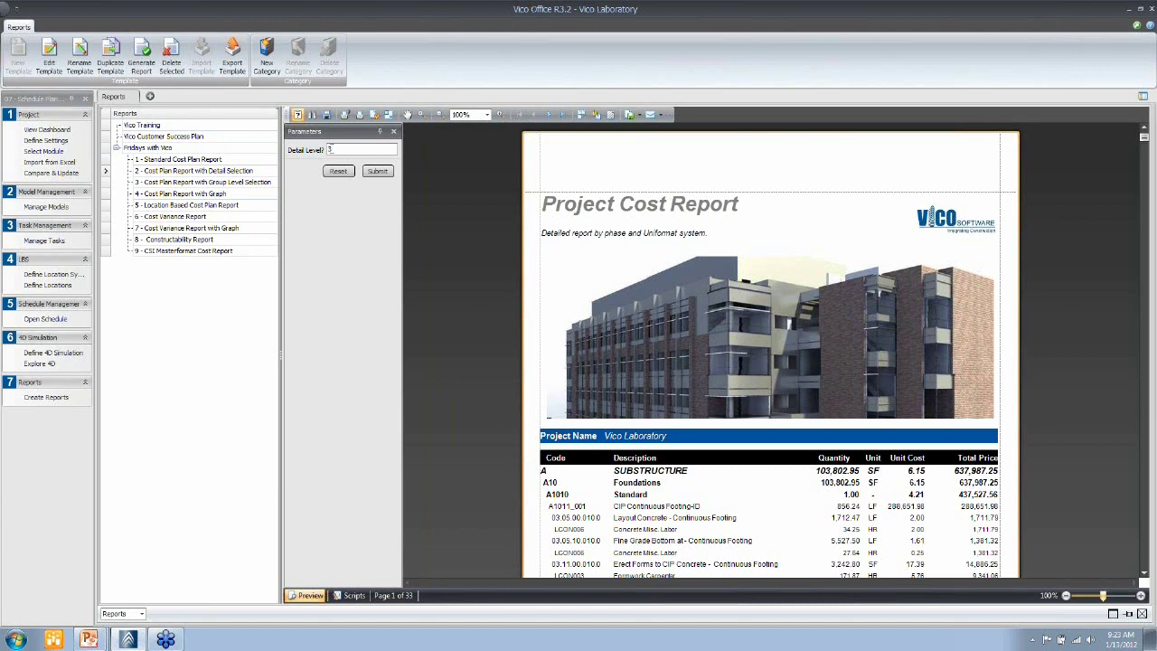
pyautogui.click(376, 171)
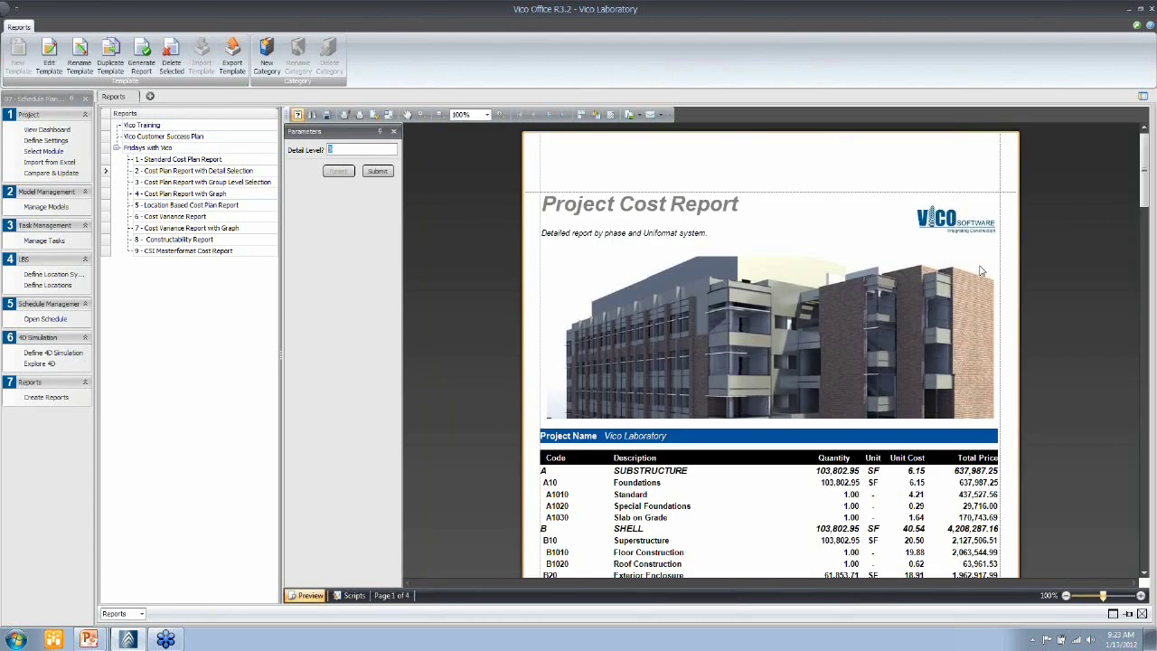
pyautogui.moveTo(1145, 150)
pyautogui.mouseDown()
pyautogui.moveTo(1148, 377)
pyautogui.moveTo(1142, 144)
pyautogui.mouseUp()
pyautogui.write('2')
pyautogui.click(388, 172)
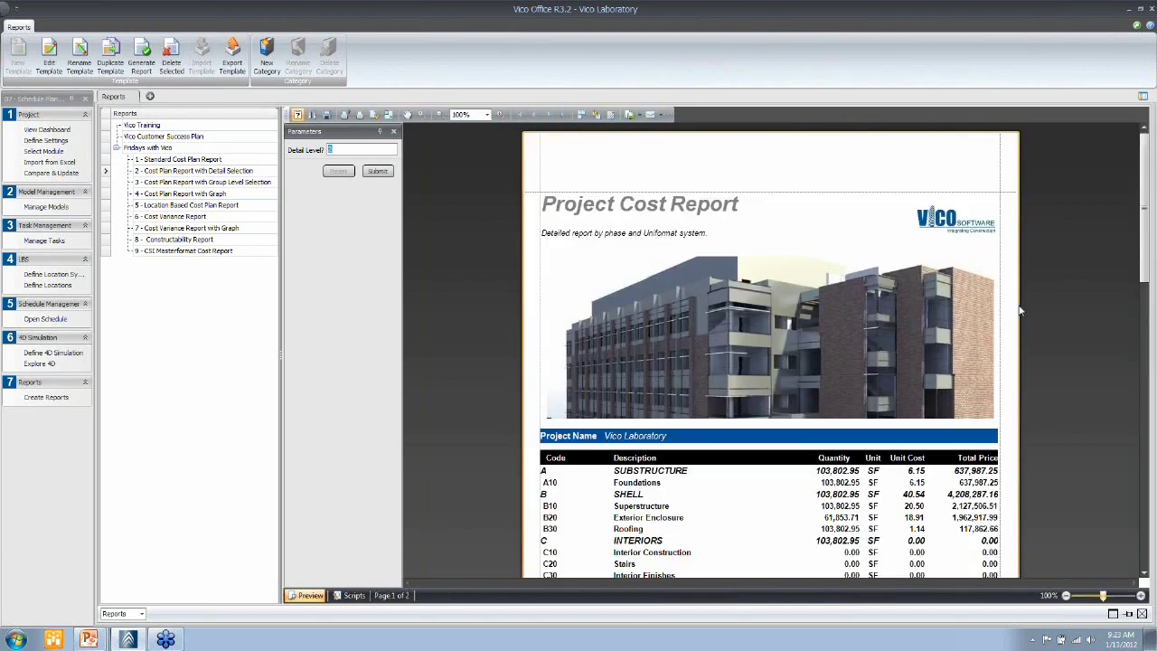
pyautogui.moveTo(1145, 192)
pyautogui.mouseDown()
pyautogui.moveTo(1153, 339)
pyautogui.moveTo(1147, 189)
pyautogui.mouseUp()
# Open the Cost Plan Report with Detail Selection template for editing in a maximized Report Designer.
pyautogui.rightClick(242, 174)
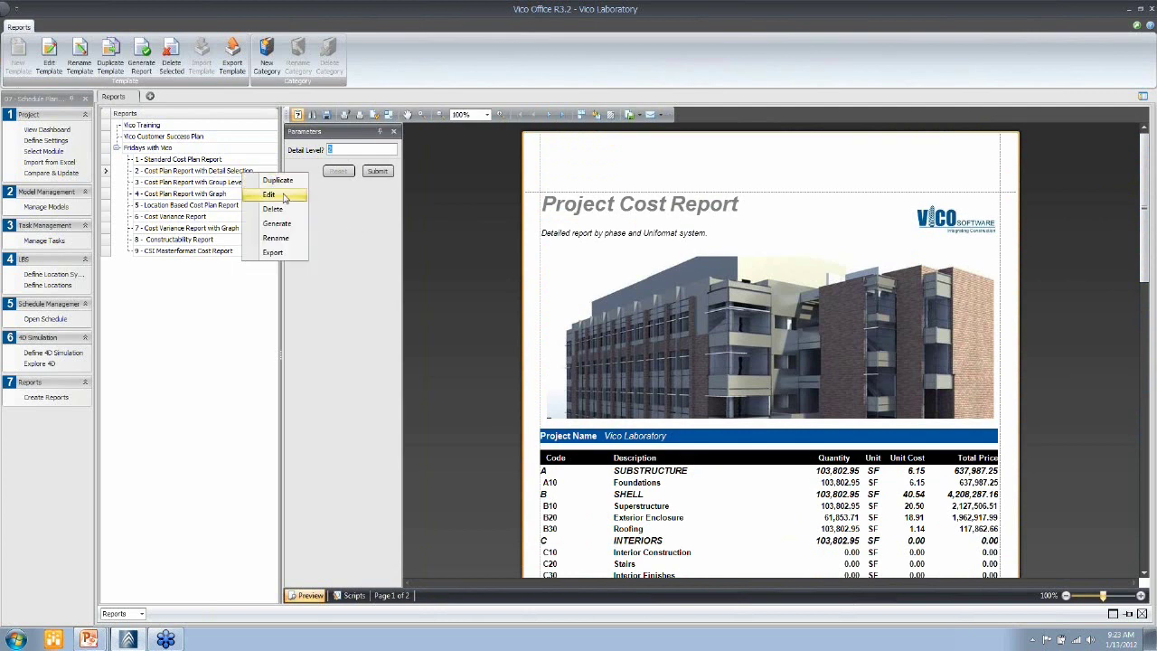
pyautogui.click(274, 195)
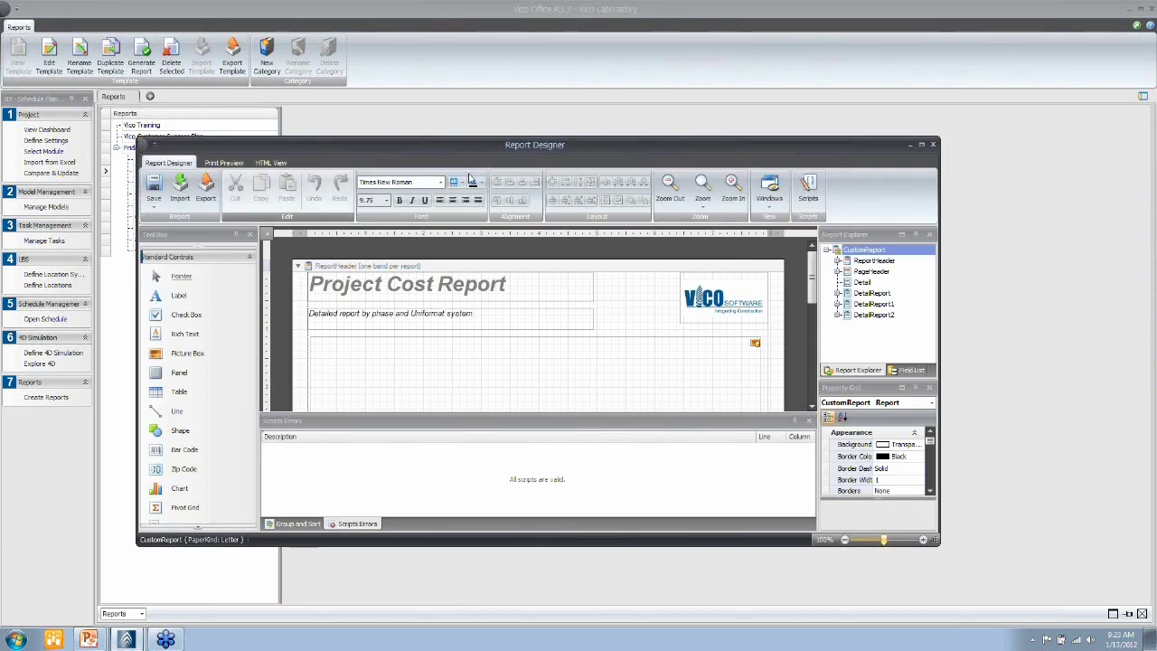
pyautogui.click(922, 145)
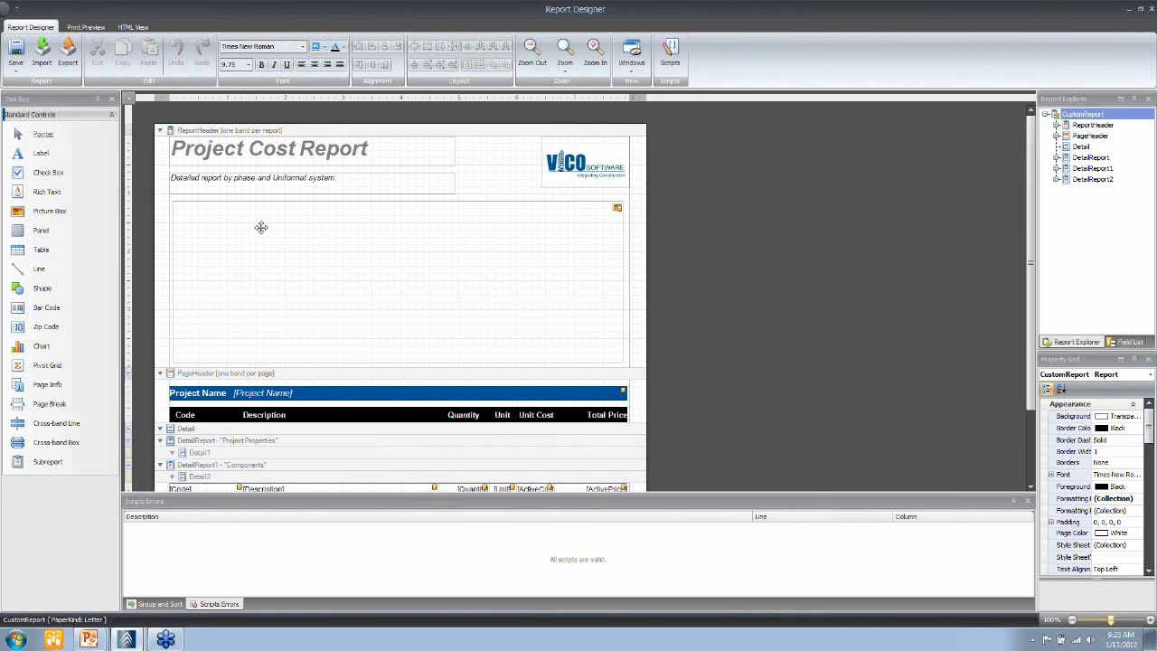
# Select the Project Name cell and header picture box, and show the Field List.
pyautogui.click(294, 396)
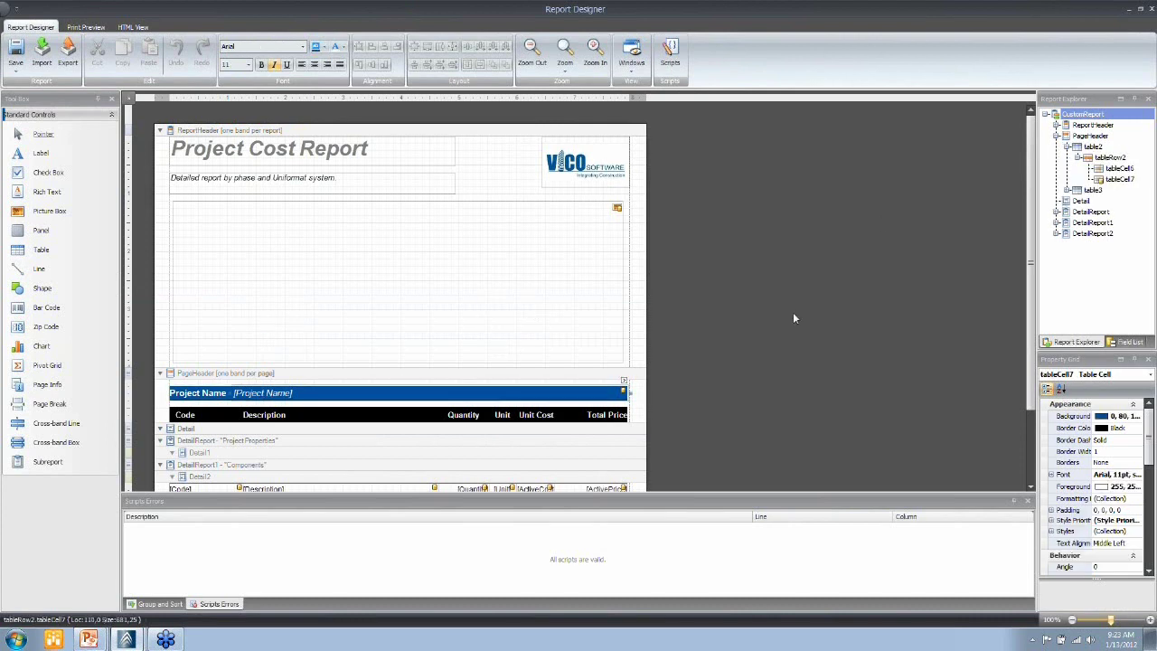
pyautogui.click(1125, 341)
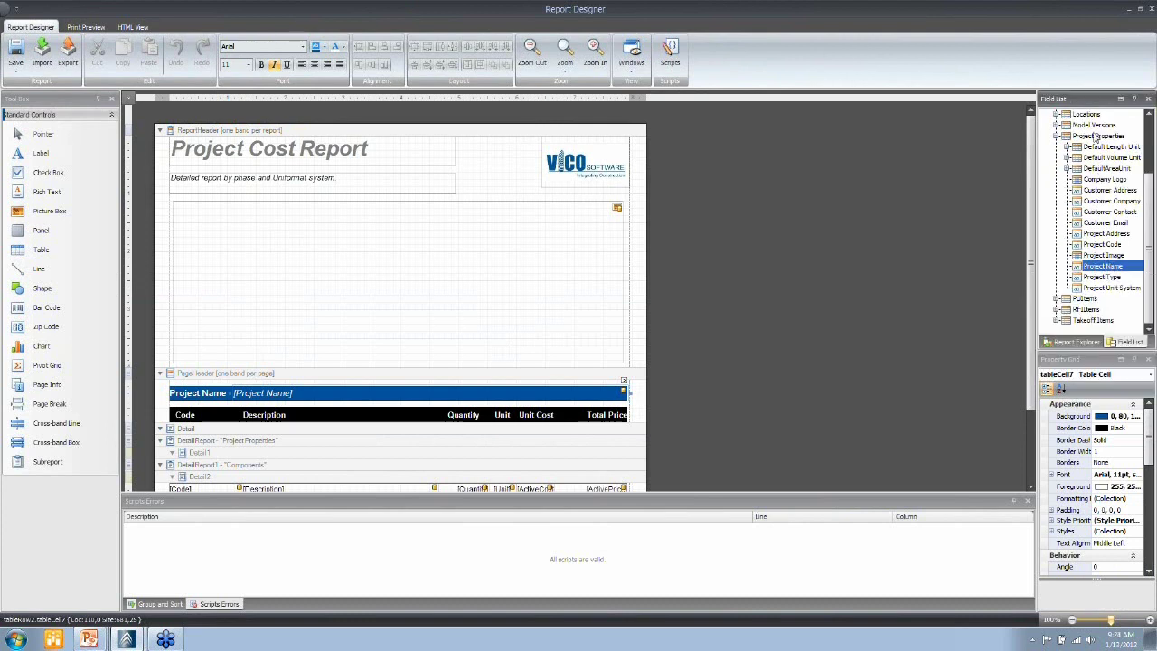
pyautogui.click(511, 243)
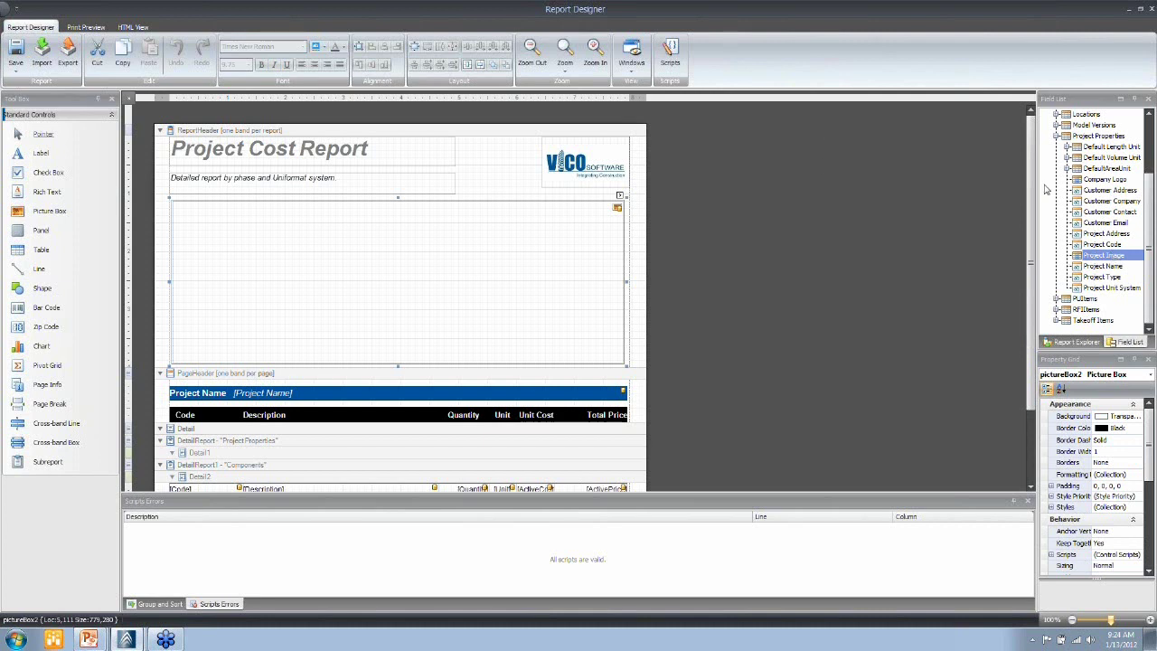
# Inspect the DetailLevel parameter: type Int32, value 6, prompt 'Detail Level?'.
pyautogui.moveTo(1032, 174); pyautogui.dragTo(1033, 246)
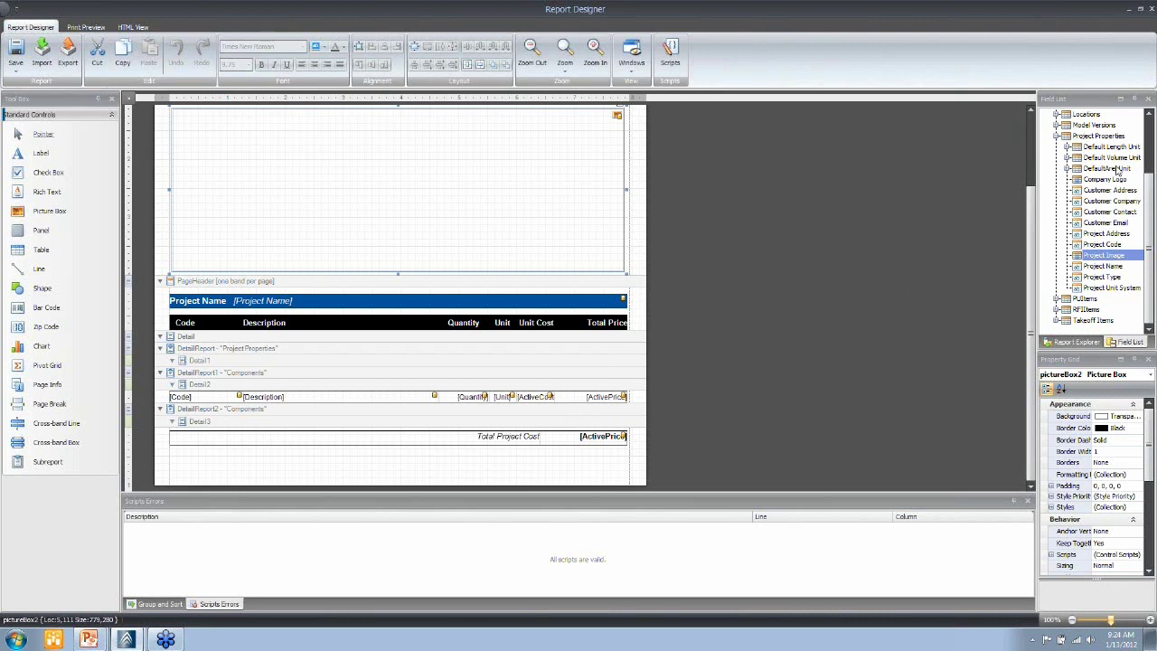
pyautogui.moveTo(1144, 256); pyautogui.dragTo(1055, 104)
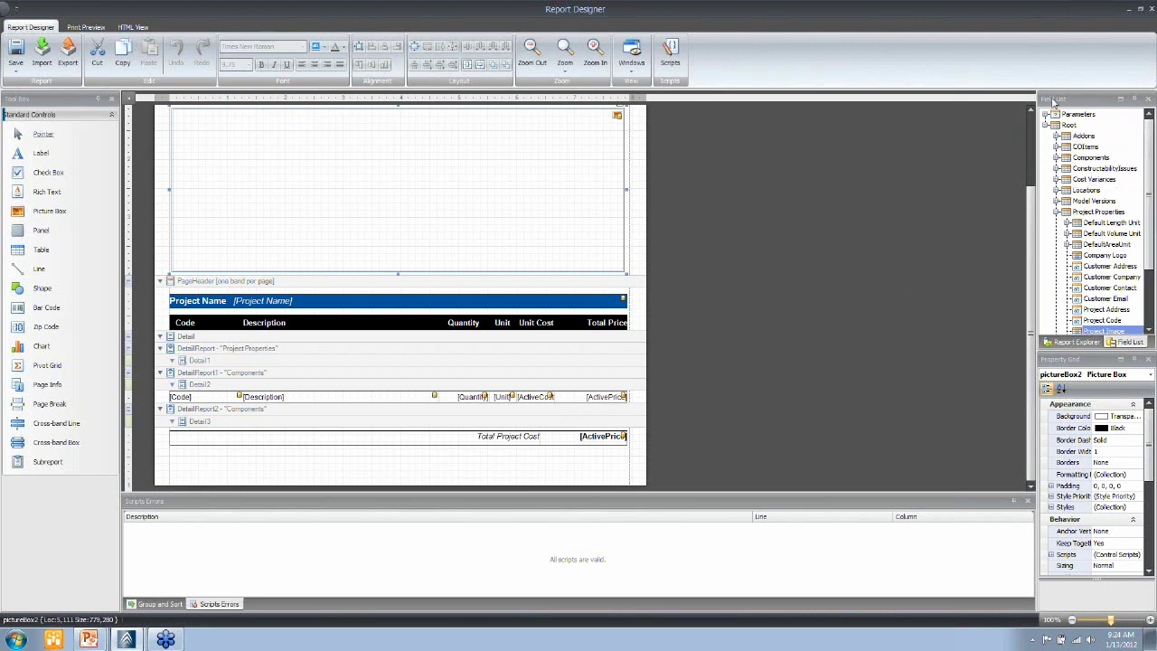
pyautogui.click(1073, 115)
pyautogui.click(1046, 116)
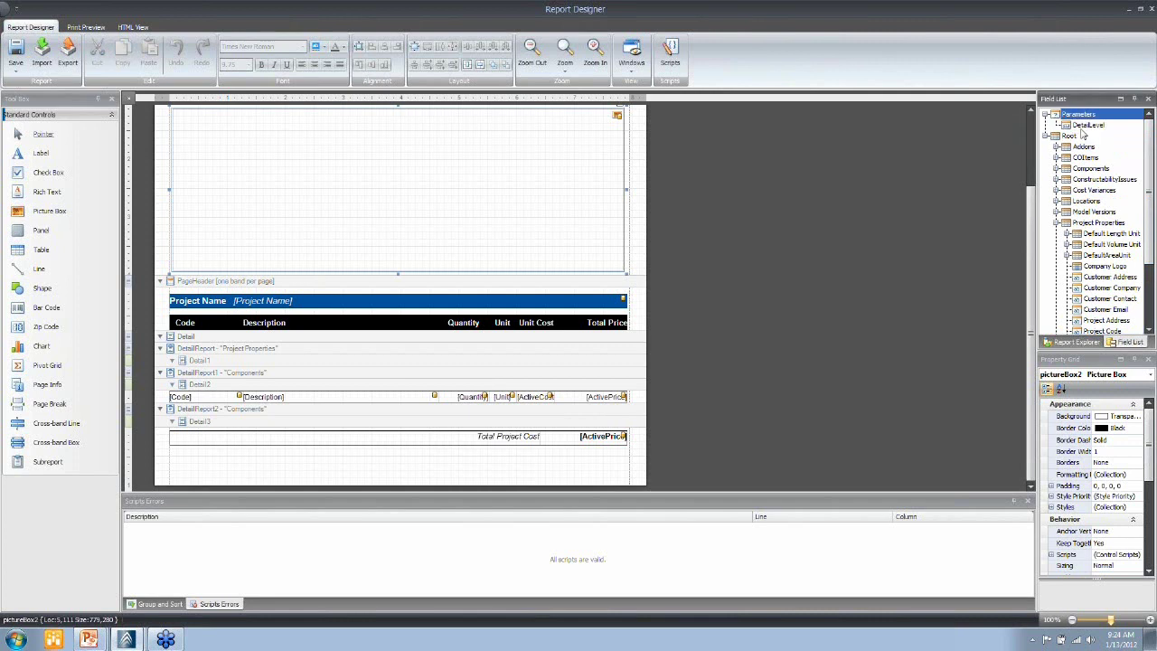
pyautogui.click(1084, 126)
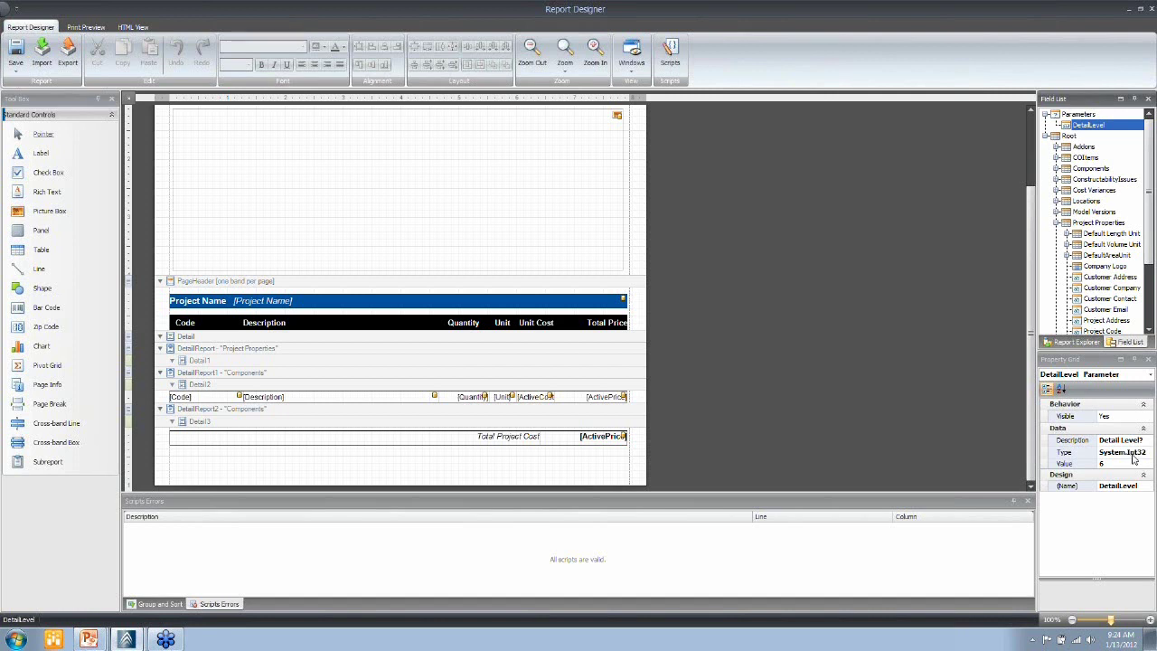
pyautogui.click(1134, 457)
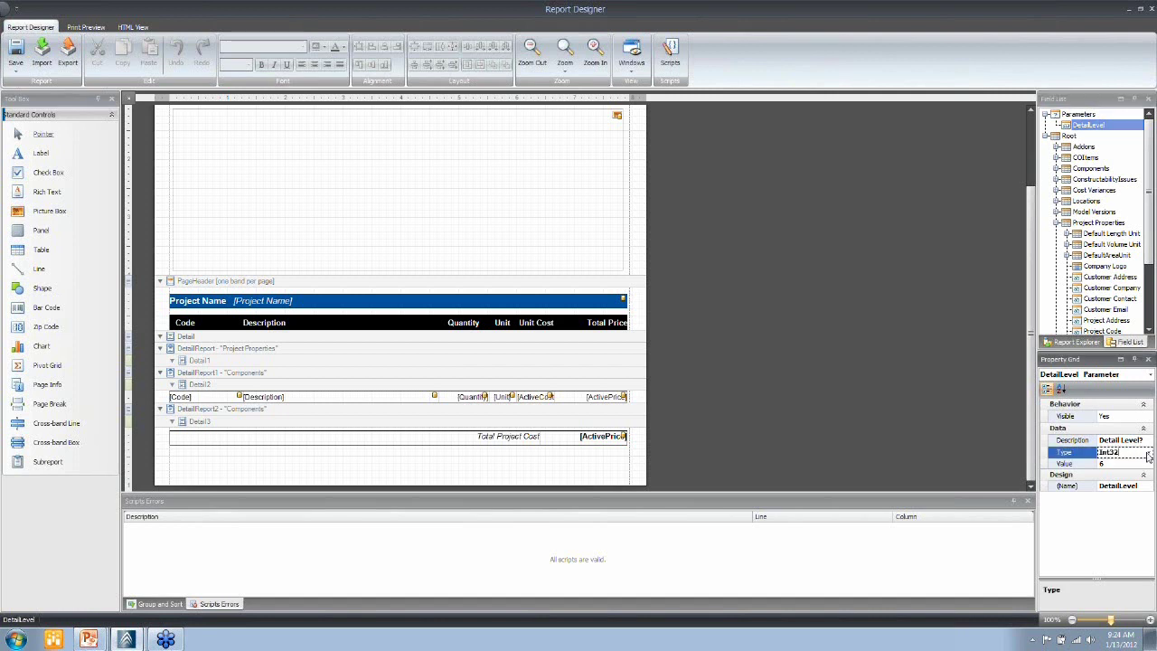
pyautogui.click(1104, 464)
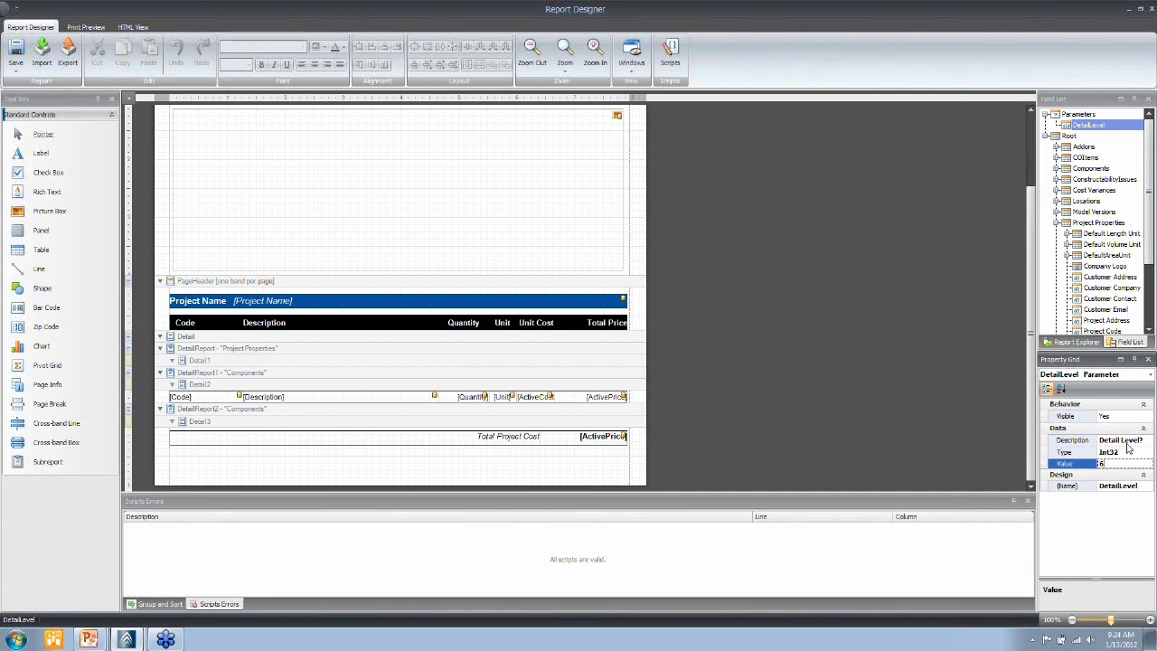
pyautogui.click(1126, 441)
pyautogui.press('Left')
pyautogui.press('Left')
pyautogui.press('Left')
pyautogui.press('Left')
pyautogui.press('Left')
pyautogui.press('Left')
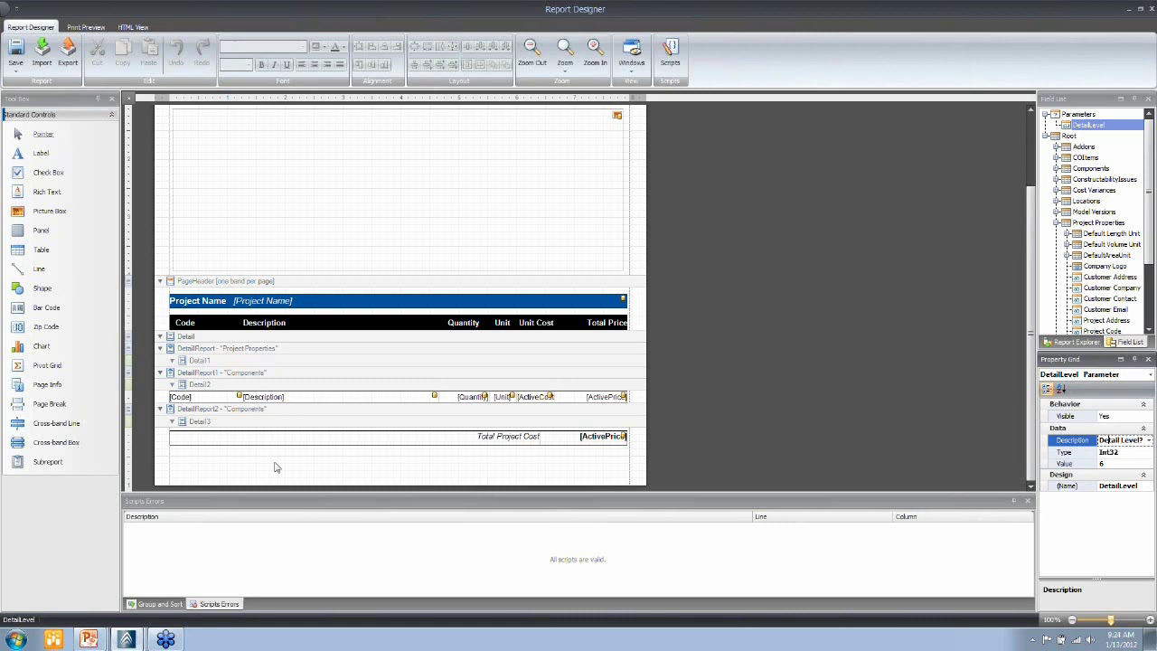
pyautogui.click(228, 442)
pyautogui.click(222, 373)
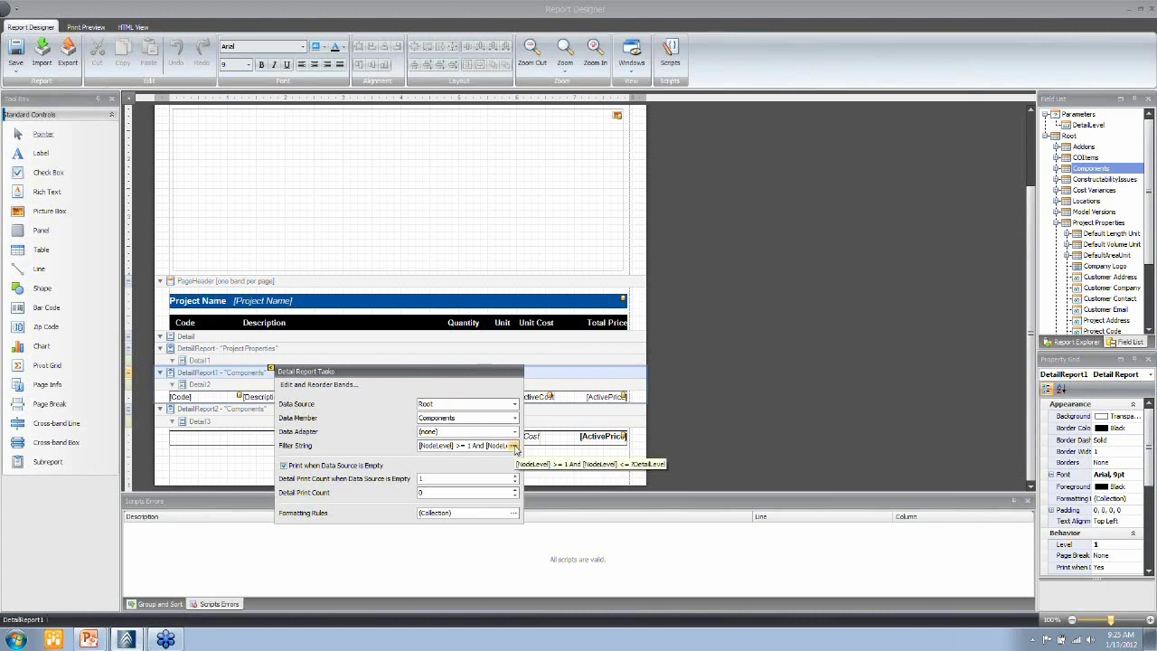
pyautogui.click(513, 446)
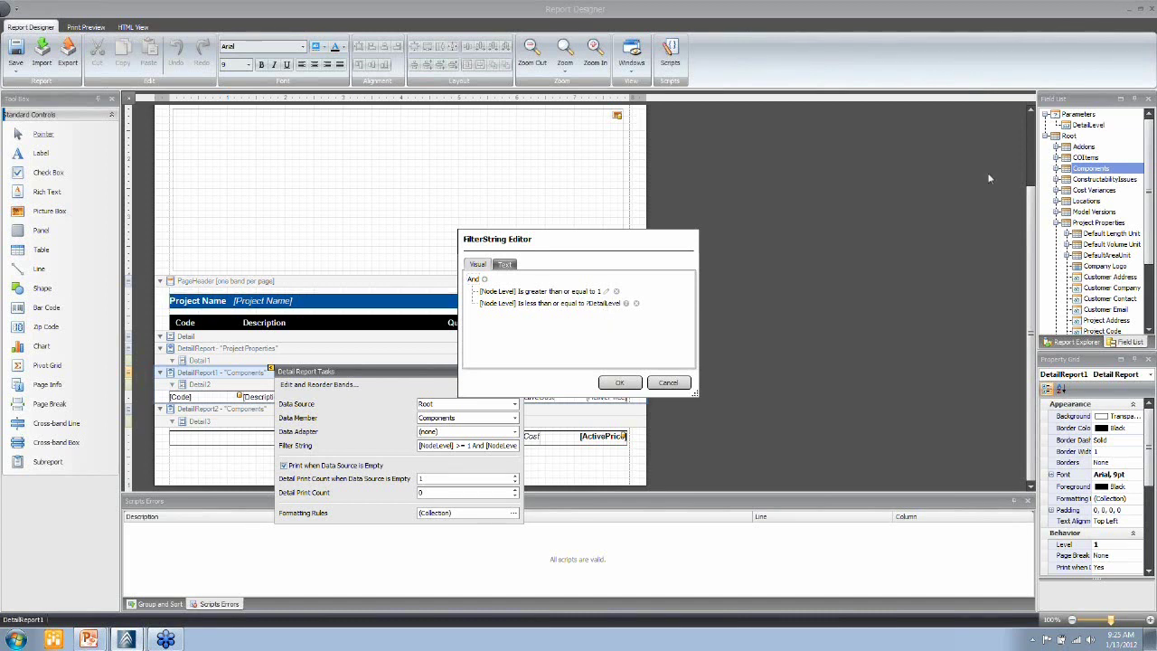
pyautogui.click(669, 383)
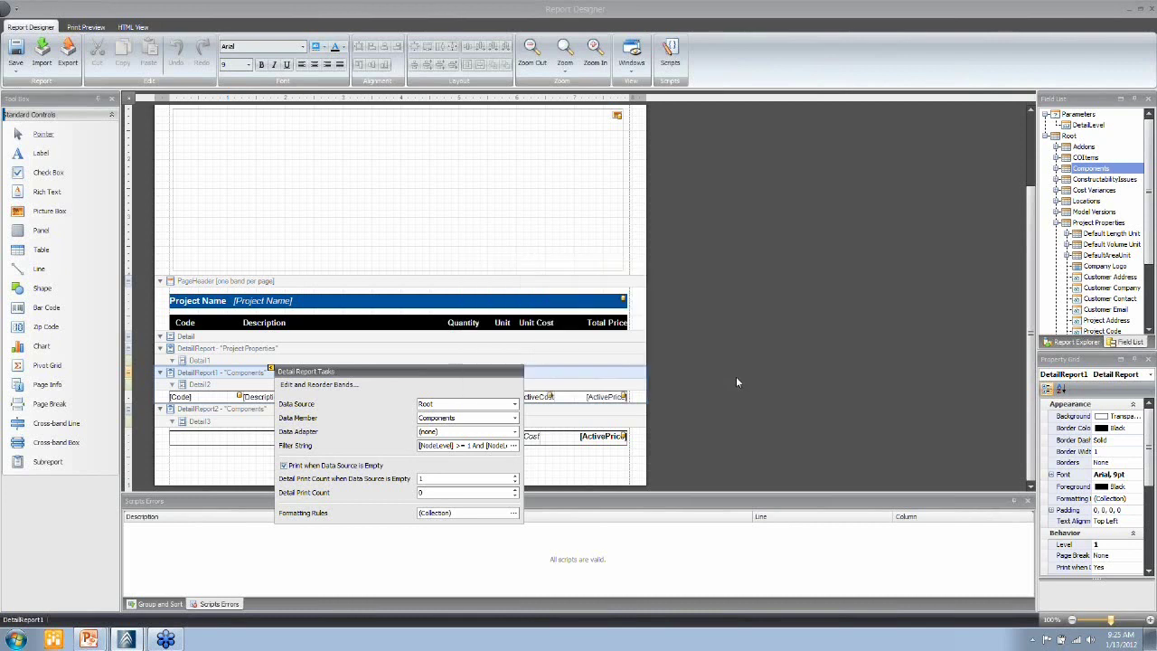
pyautogui.click(739, 375)
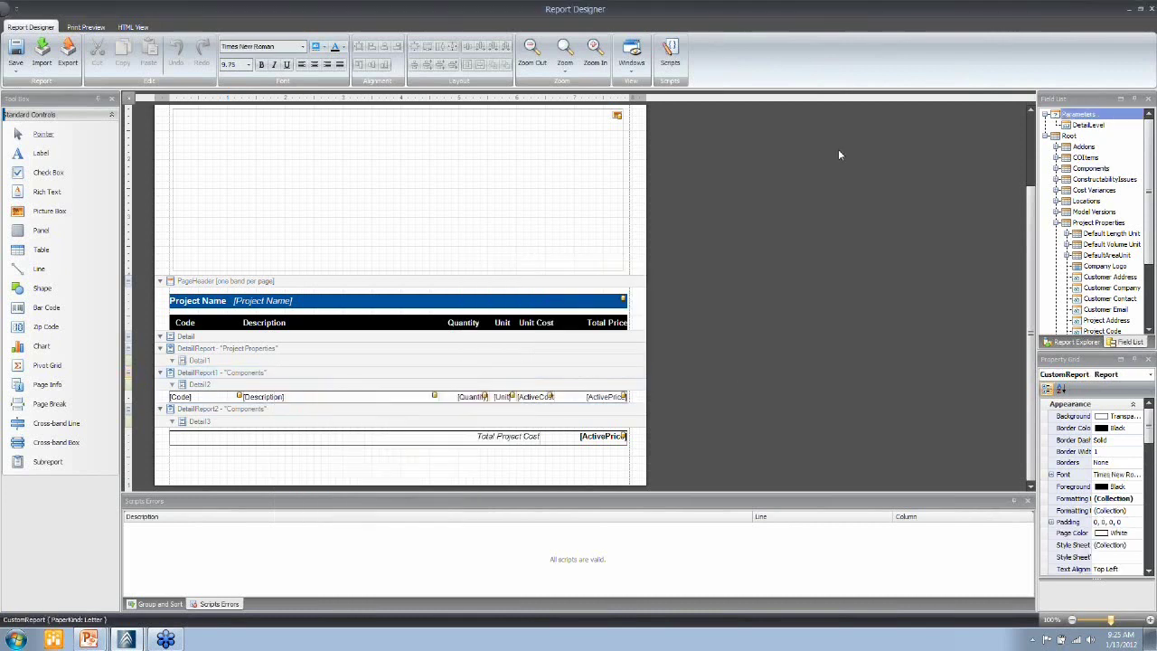
# Discard the template edits and bring up the Group Level Selection report's parameters, Group by level 5.
pyautogui.click(1150, 8)
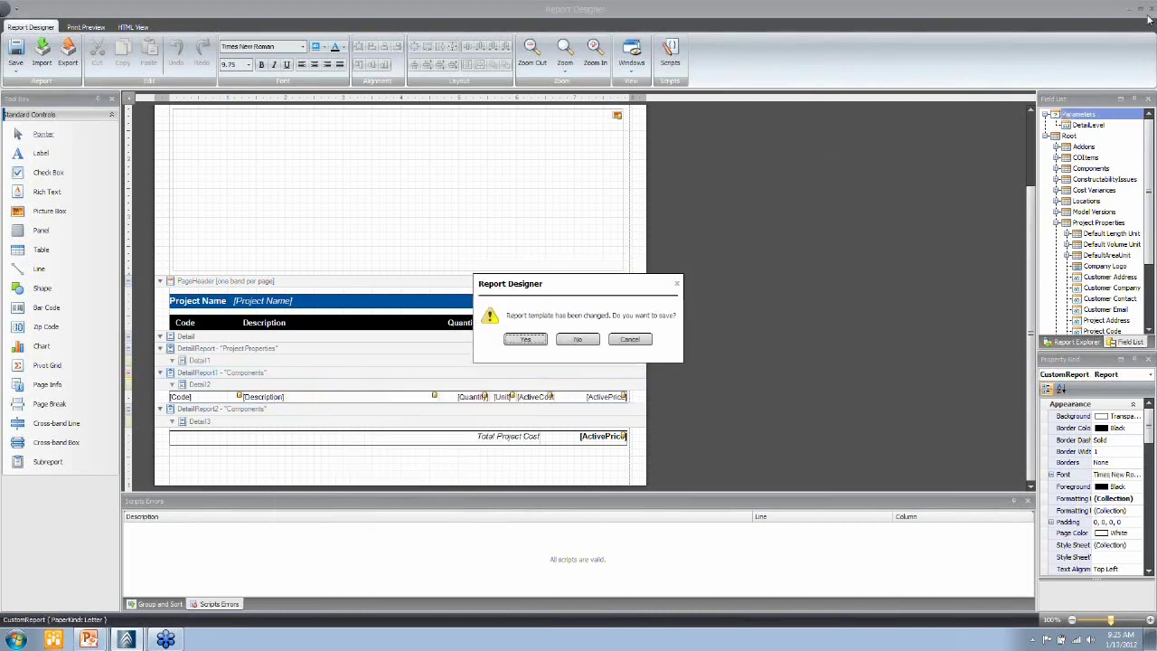
pyautogui.click(578, 340)
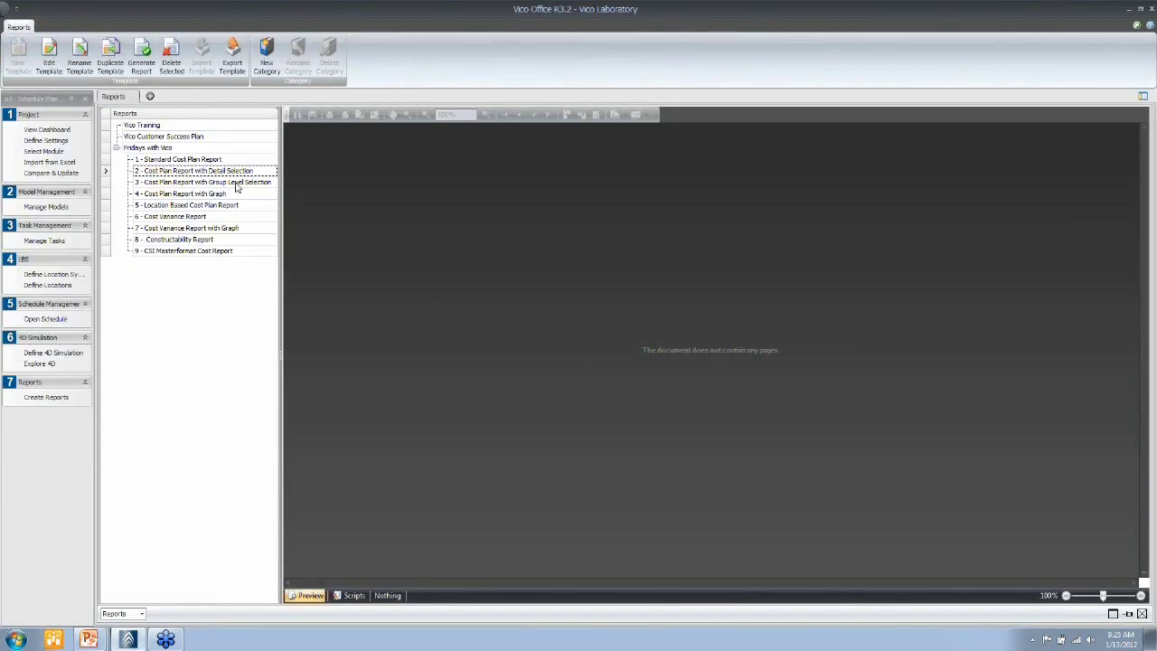
pyautogui.rightClick(239, 184)
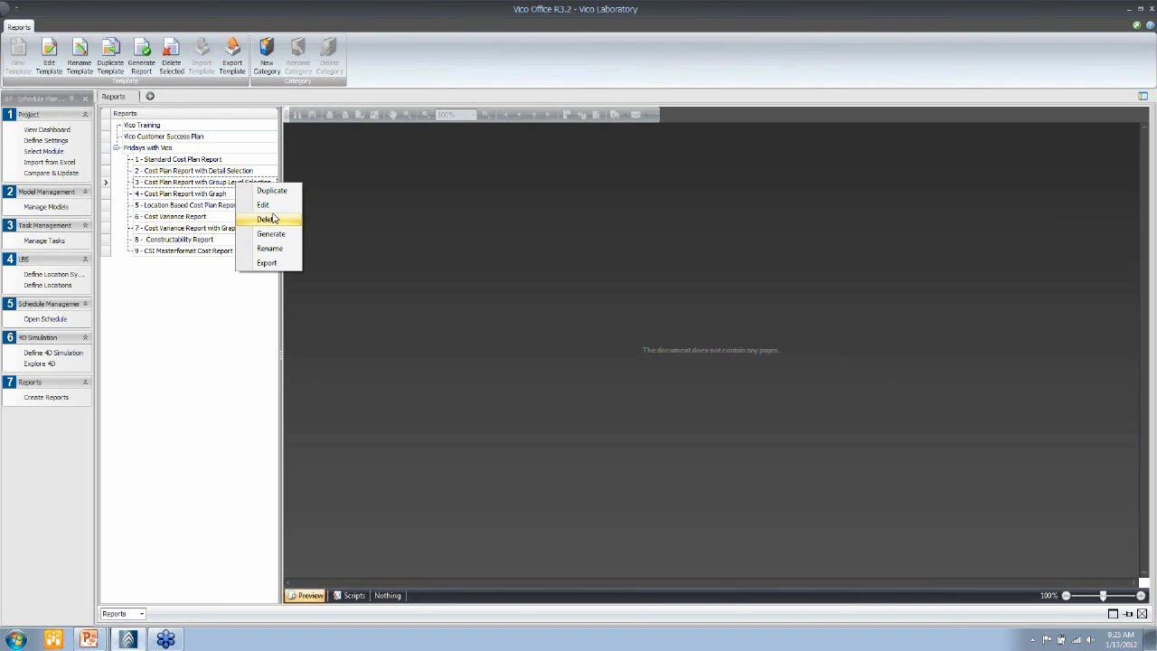
pyautogui.click(270, 233)
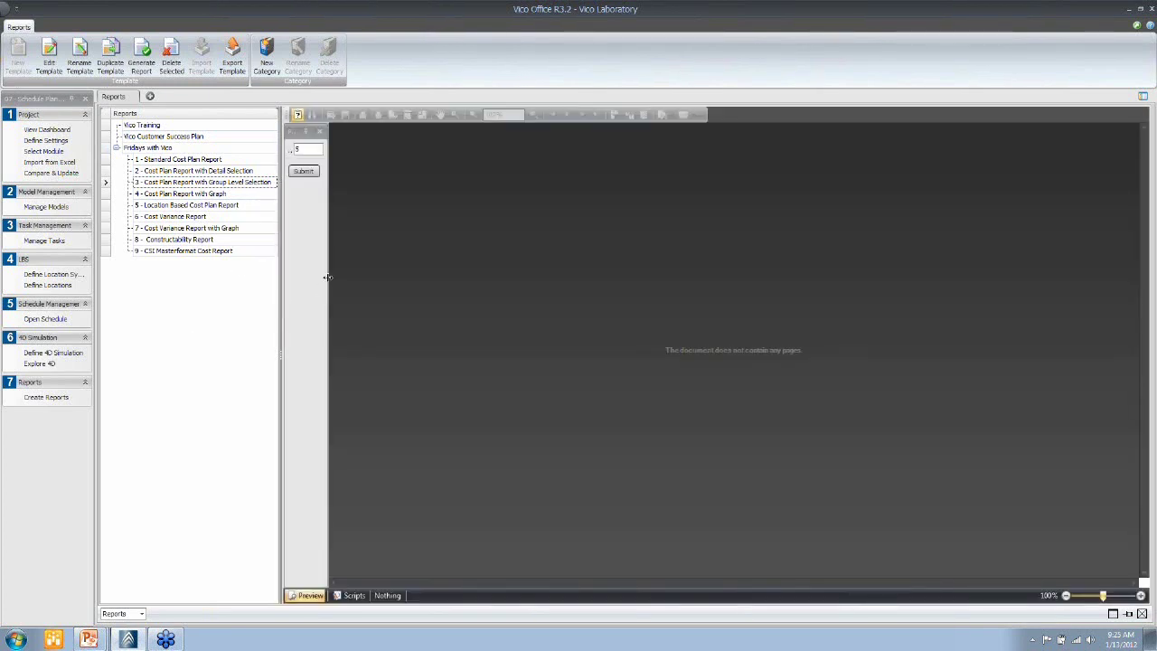
pyautogui.moveTo(327, 277); pyautogui.dragTo(427, 277)
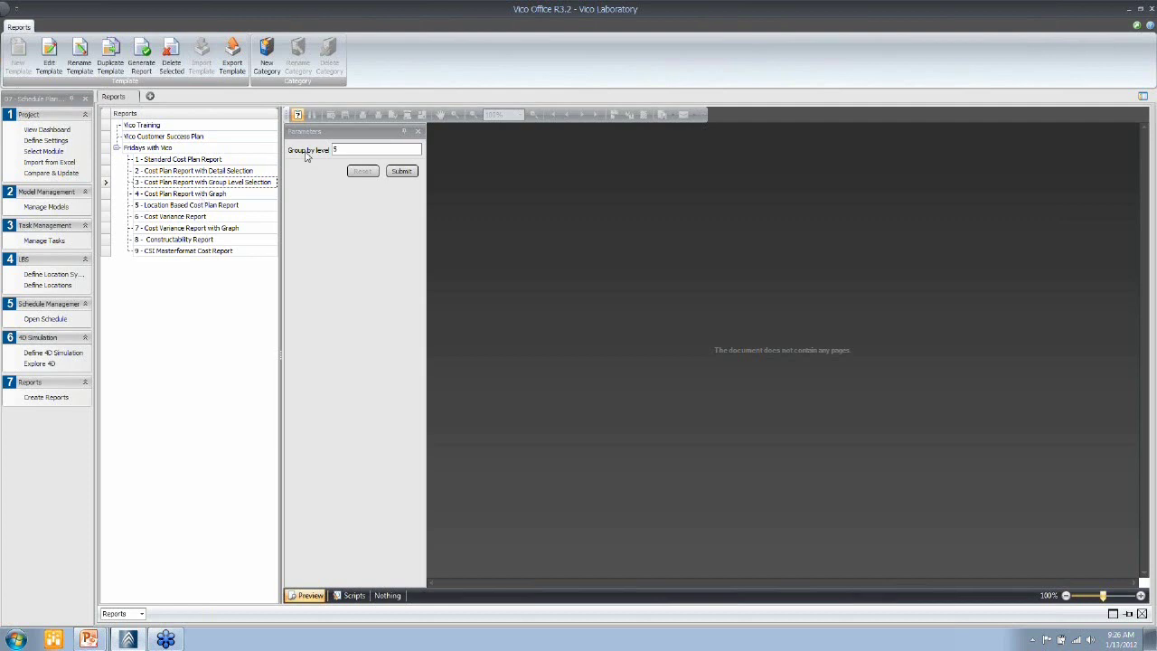
# Generate the Group Level Selection report at group levels 5, then 2, then 6.
pyautogui.click(337, 150)
pyautogui.click(401, 171)
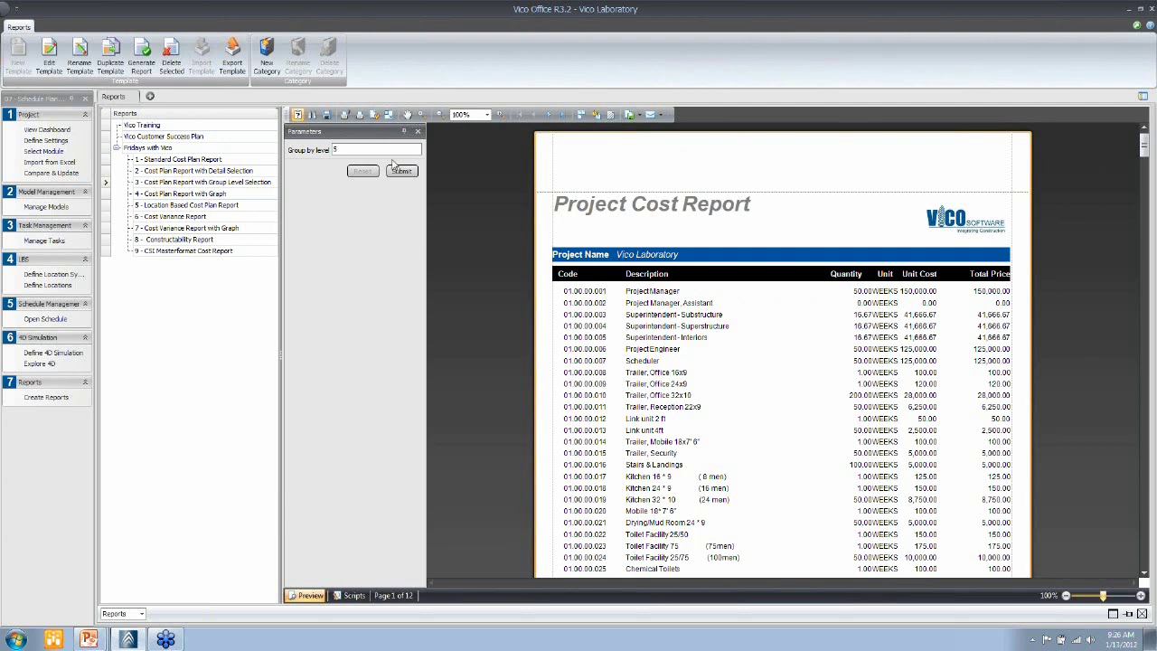
pyautogui.press('BackSpace')
pyautogui.write('2')
pyautogui.click(403, 171)
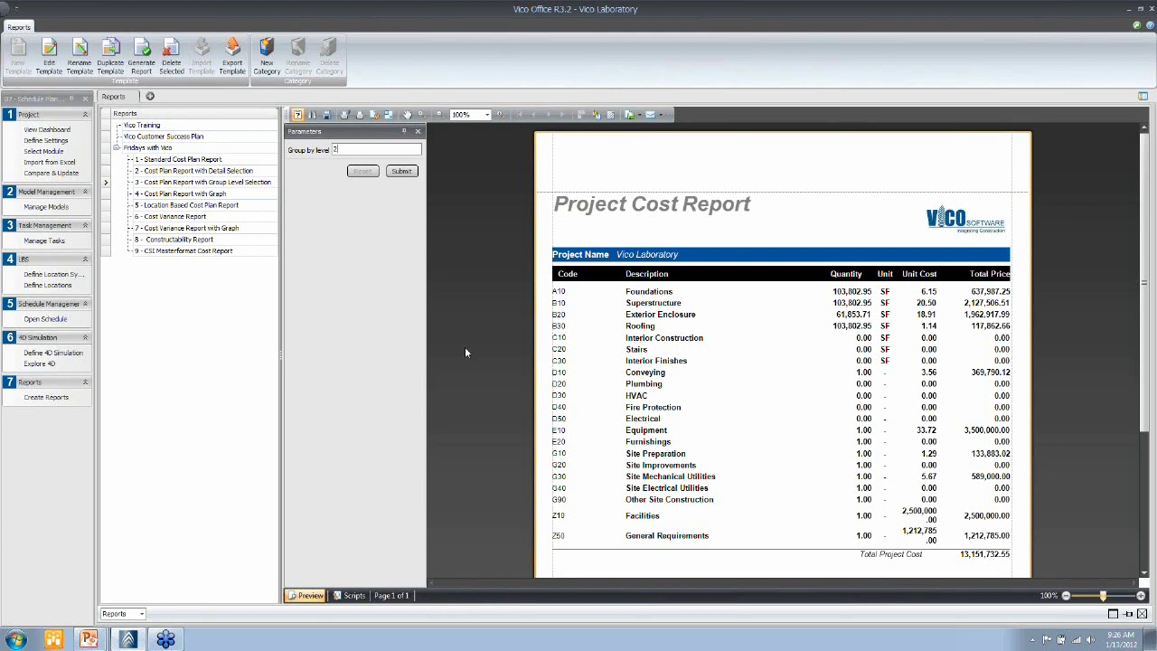
pyautogui.doubleClick(339, 150)
pyautogui.write('6')
pyautogui.click(401, 172)
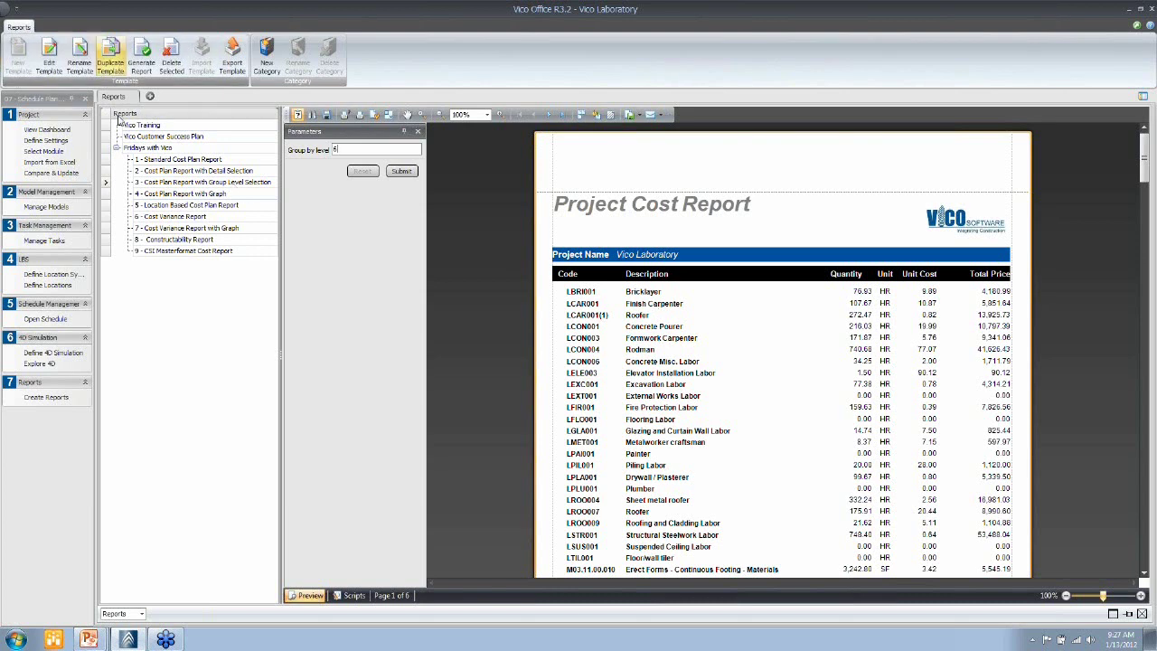
# Duplicate the template, maximize the designer, and view GroupHeader1's group field: Code, Ascending, Level 0.
pyautogui.click(116, 69)
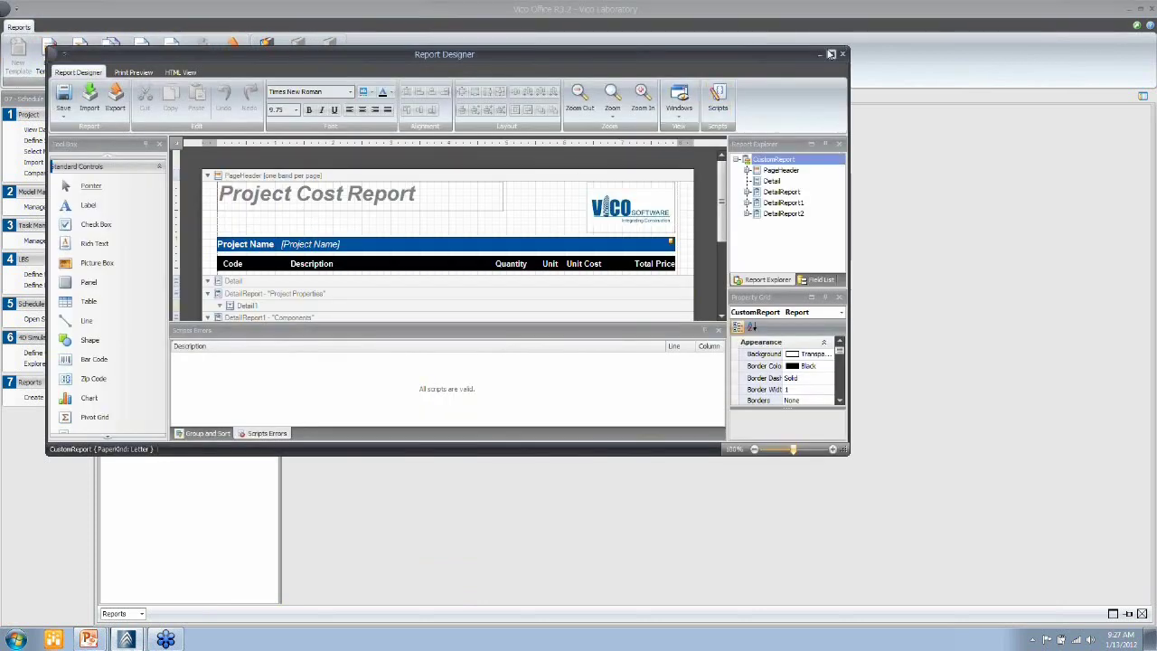
pyautogui.click(830, 55)
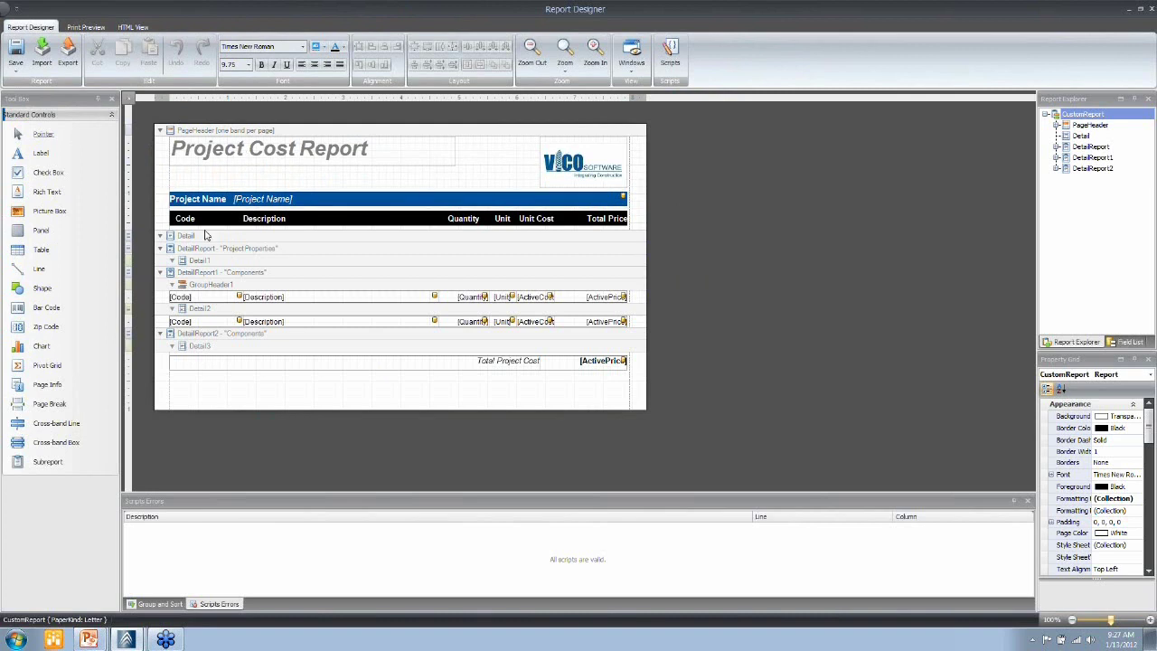
pyautogui.click(230, 288)
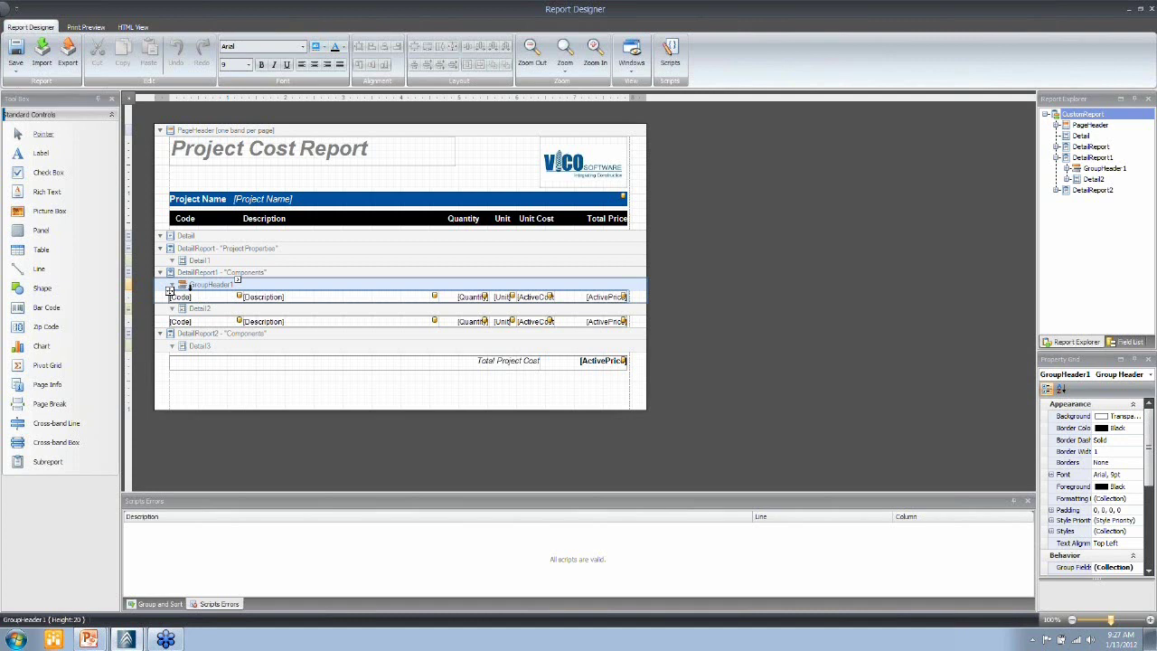
pyautogui.click(237, 280)
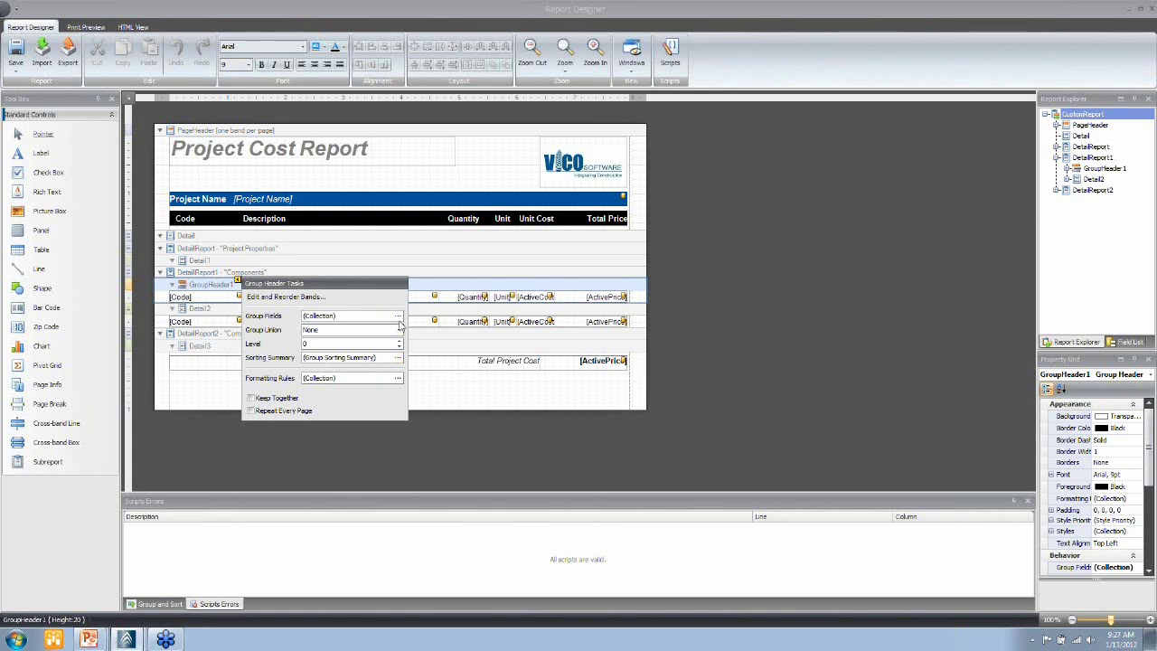
pyautogui.click(399, 315)
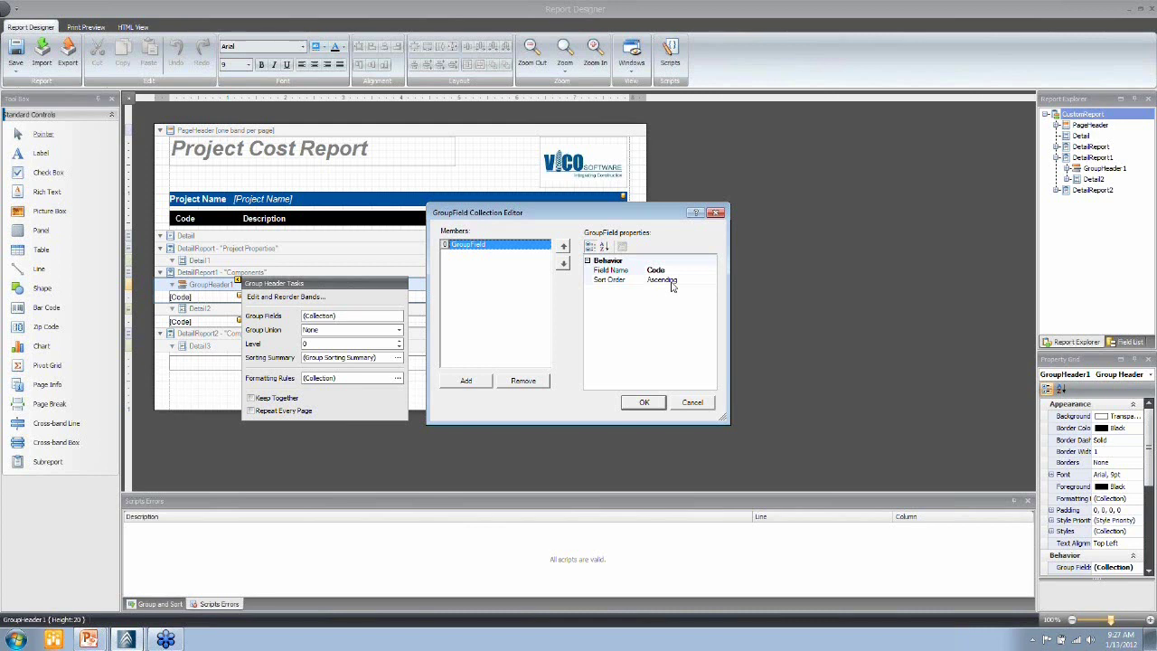
# Close the group fields editor and select the Components detail report.
pyautogui.click(692, 402)
pyautogui.click(237, 282)
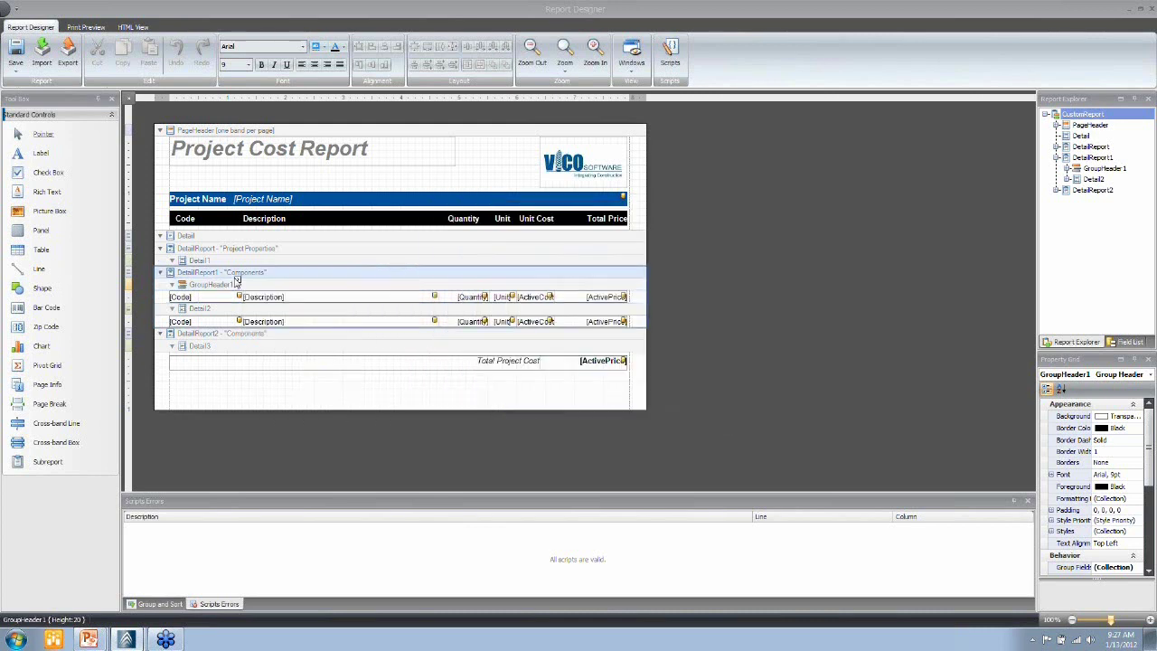
pyautogui.click(496, 366)
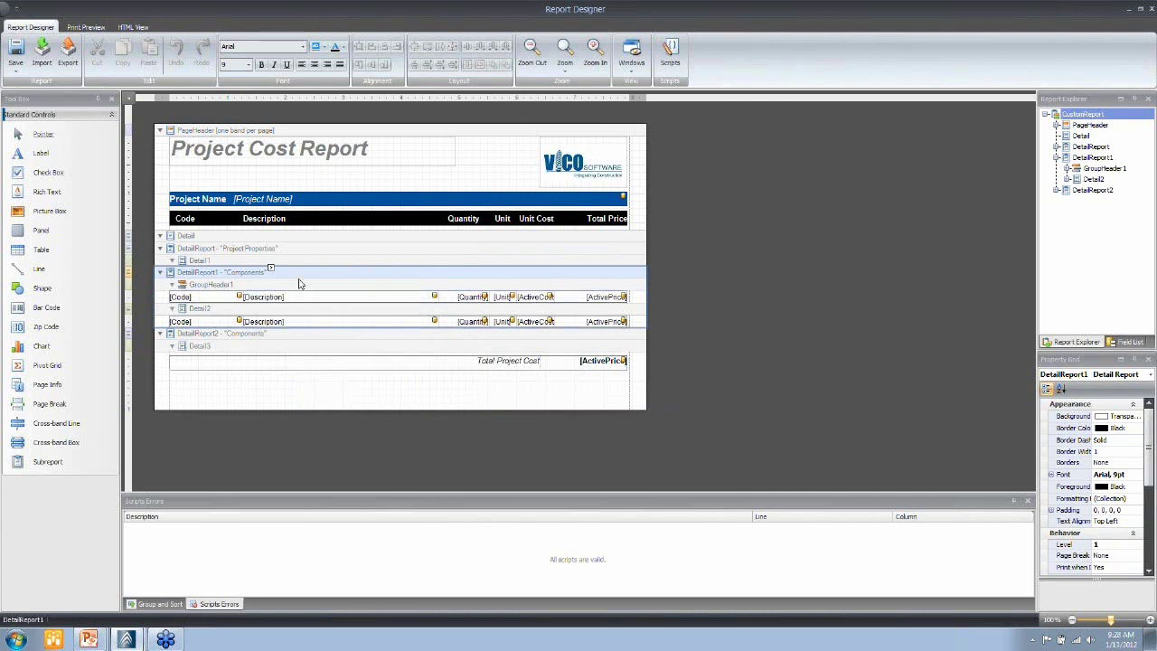
# Set the group header ActivePrice cell to a per-group Sum formatted {0:n2}.
pyautogui.click(603, 299)
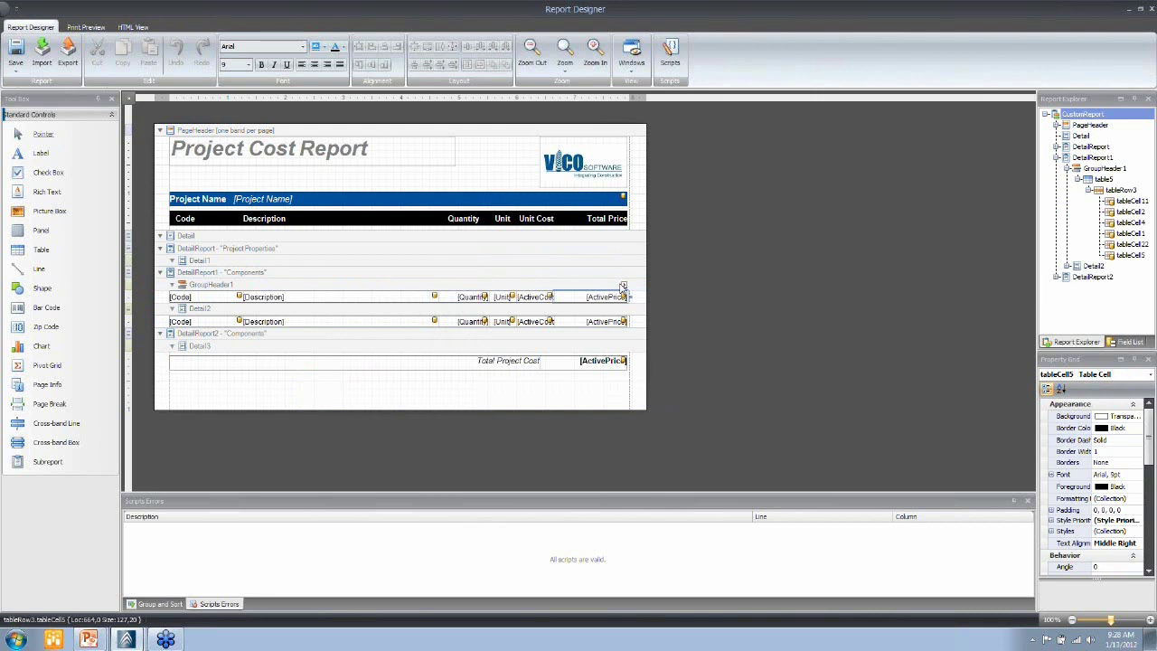
pyautogui.click(622, 287)
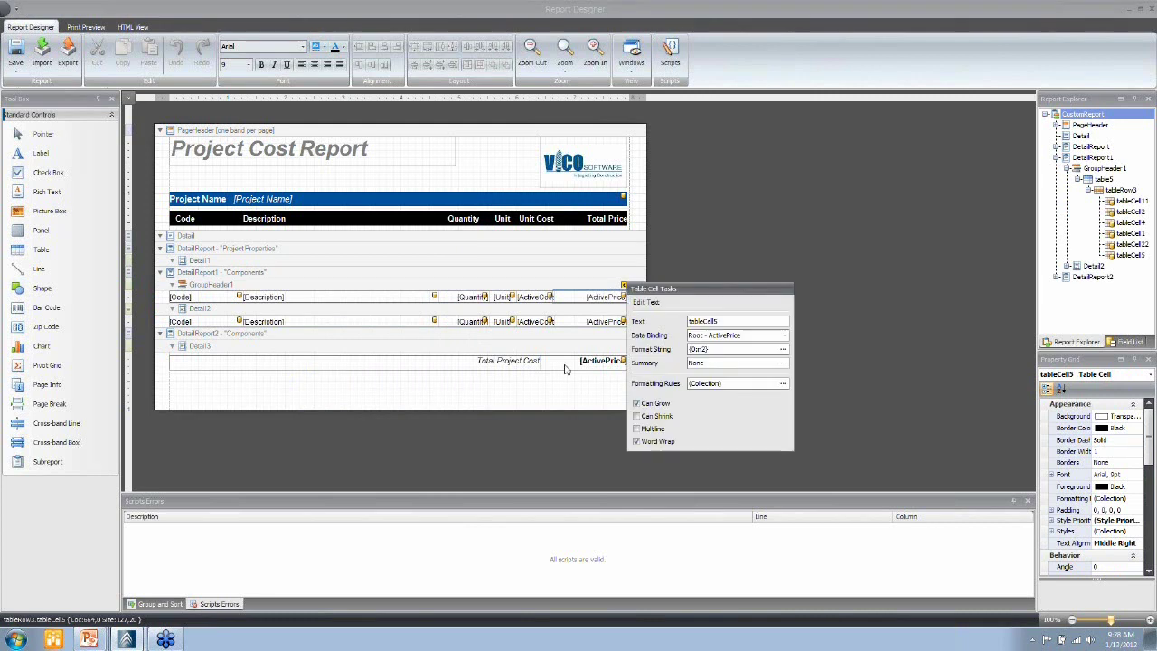
pyautogui.click(782, 362)
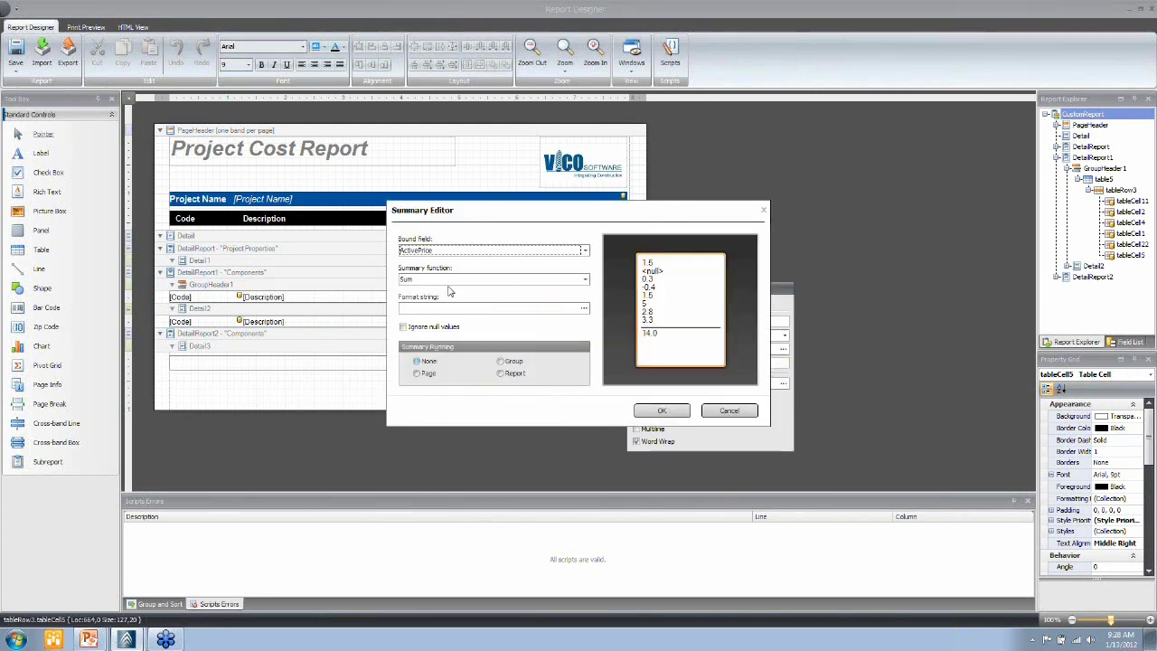
pyautogui.click(585, 309)
pyautogui.click(585, 309)
pyautogui.click(451, 253)
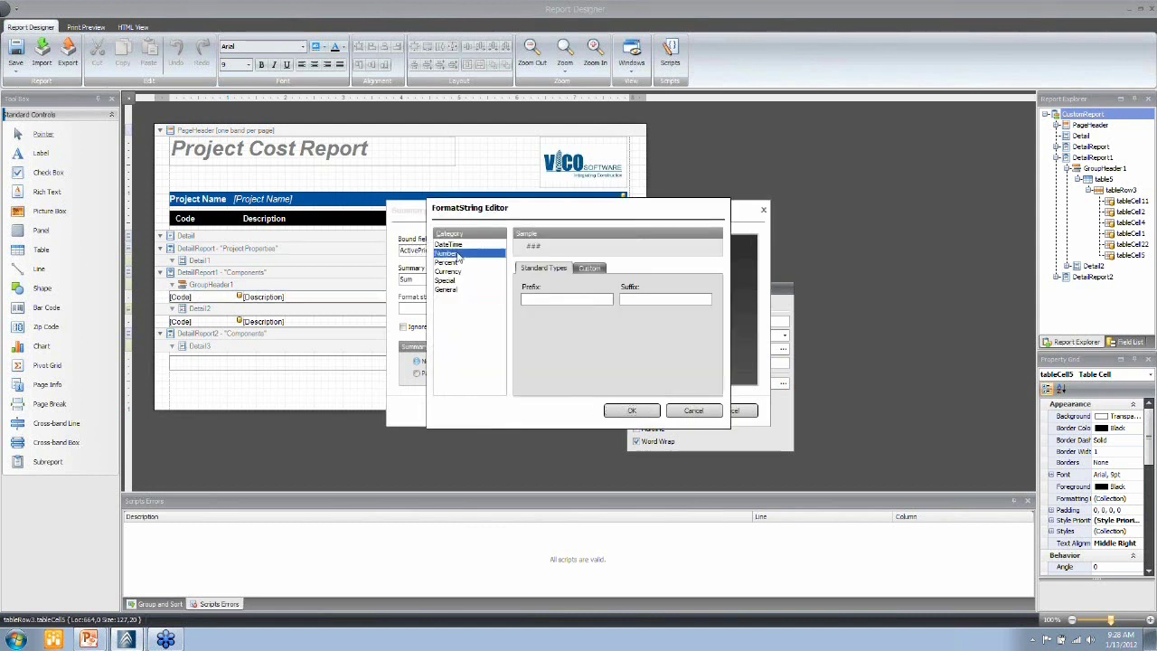
pyautogui.click(533, 341)
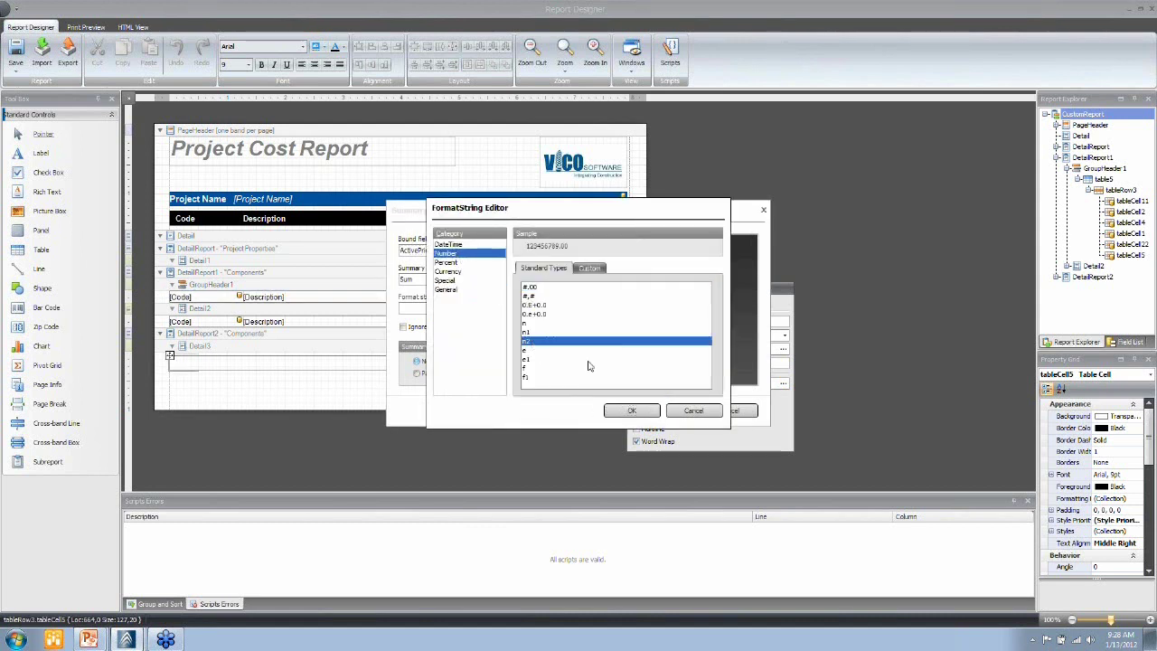
pyautogui.click(631, 411)
pyautogui.click(501, 361)
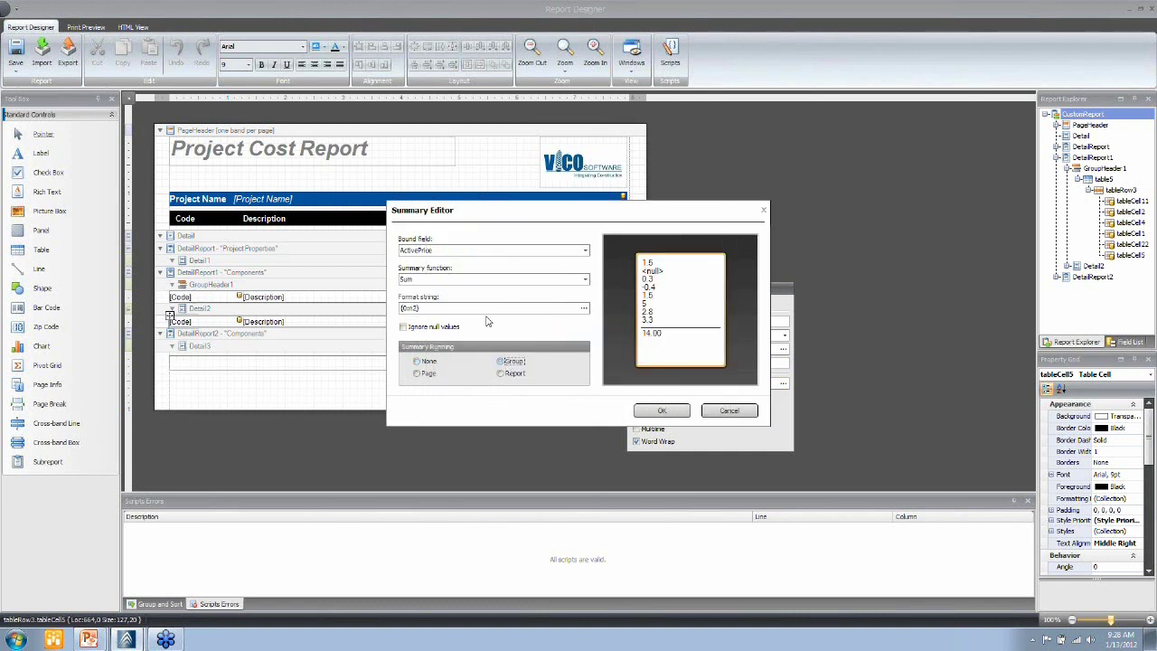
pyautogui.click(661, 410)
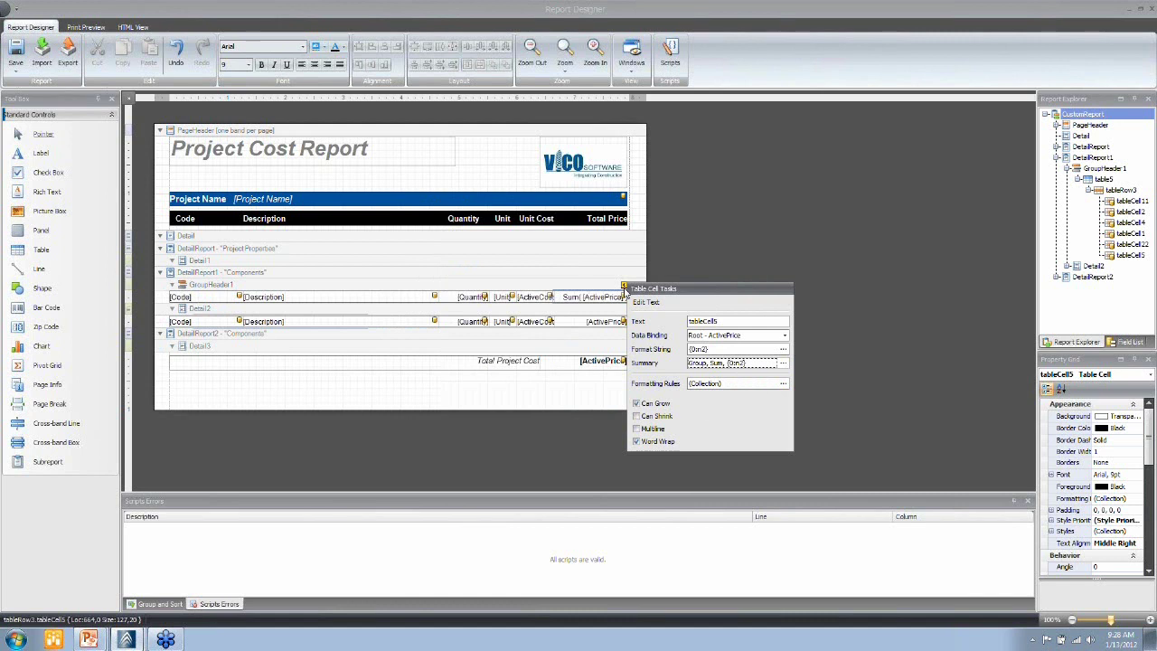
pyautogui.click(741, 287)
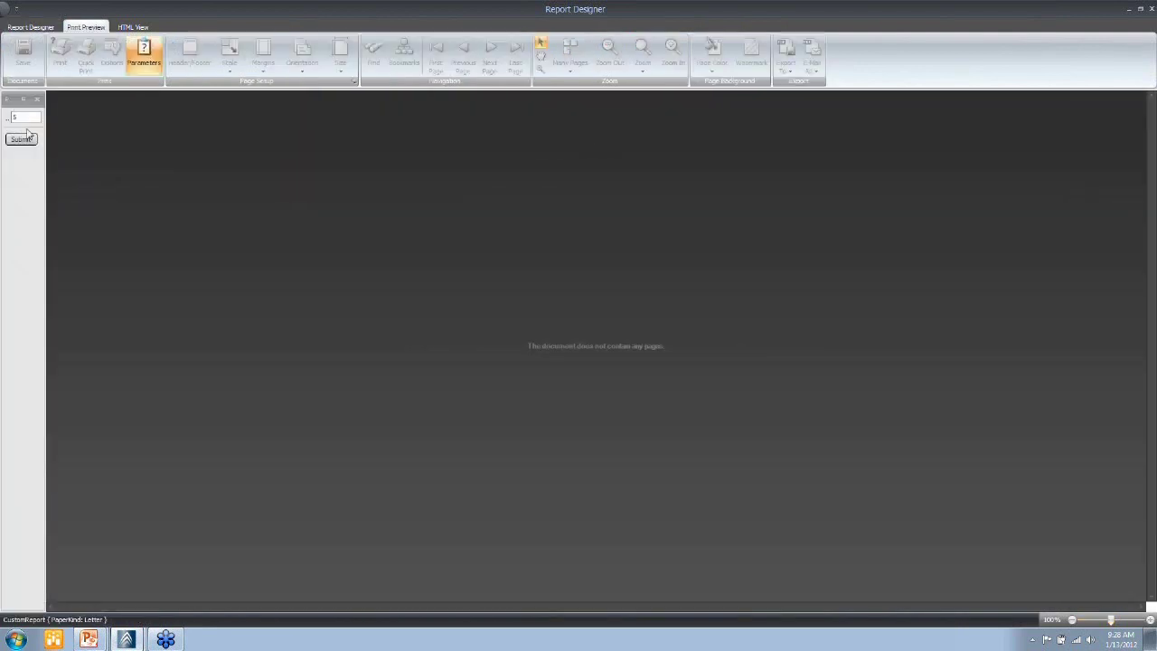
# Generate the edited report preview at Group by level 6.
pyautogui.doubleClick(20, 119)
pyautogui.write('6')
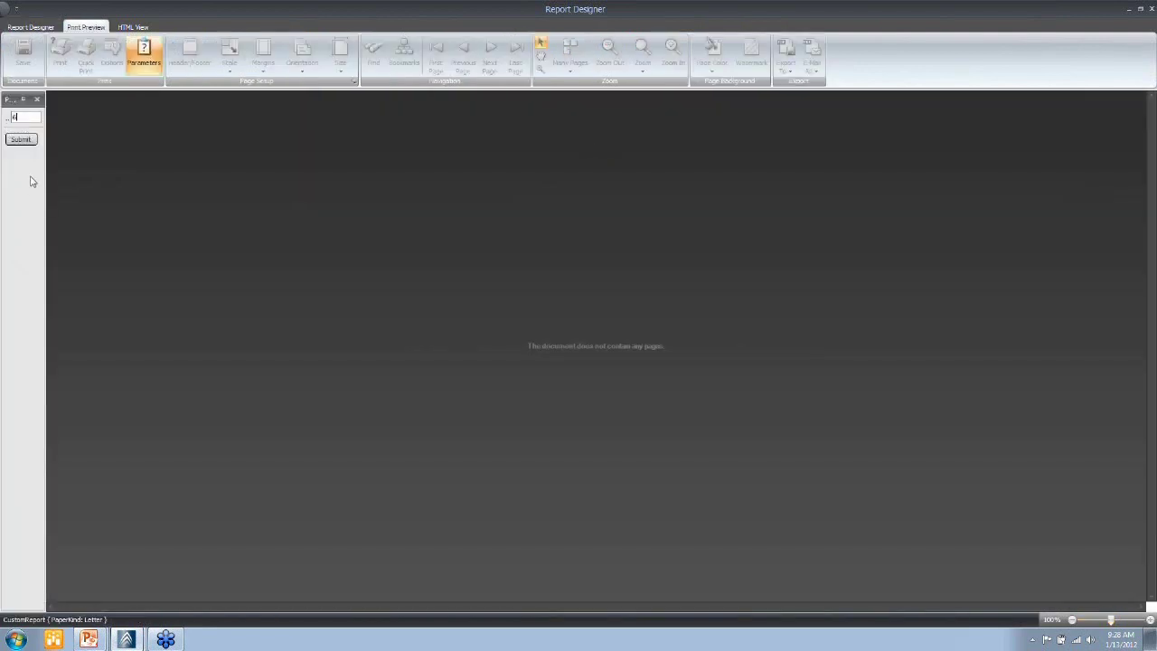
pyautogui.click(27, 141)
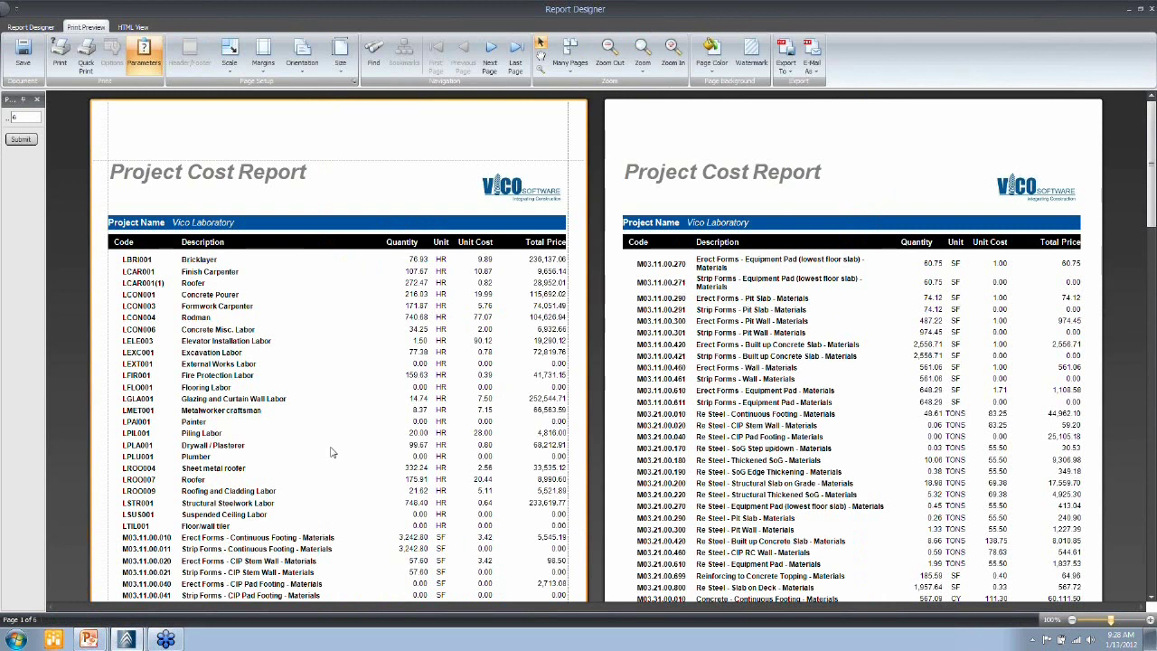
# Look over the Export To formats, then close the Report Designer.
pyautogui.click(791, 74)
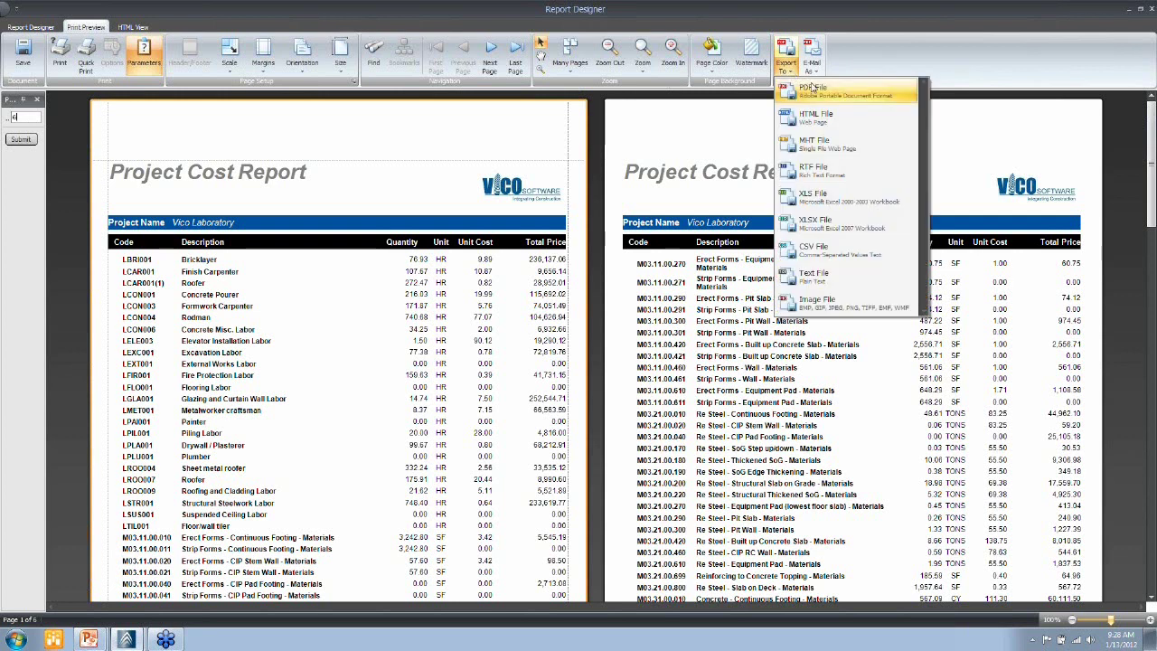
pyautogui.click(843, 178)
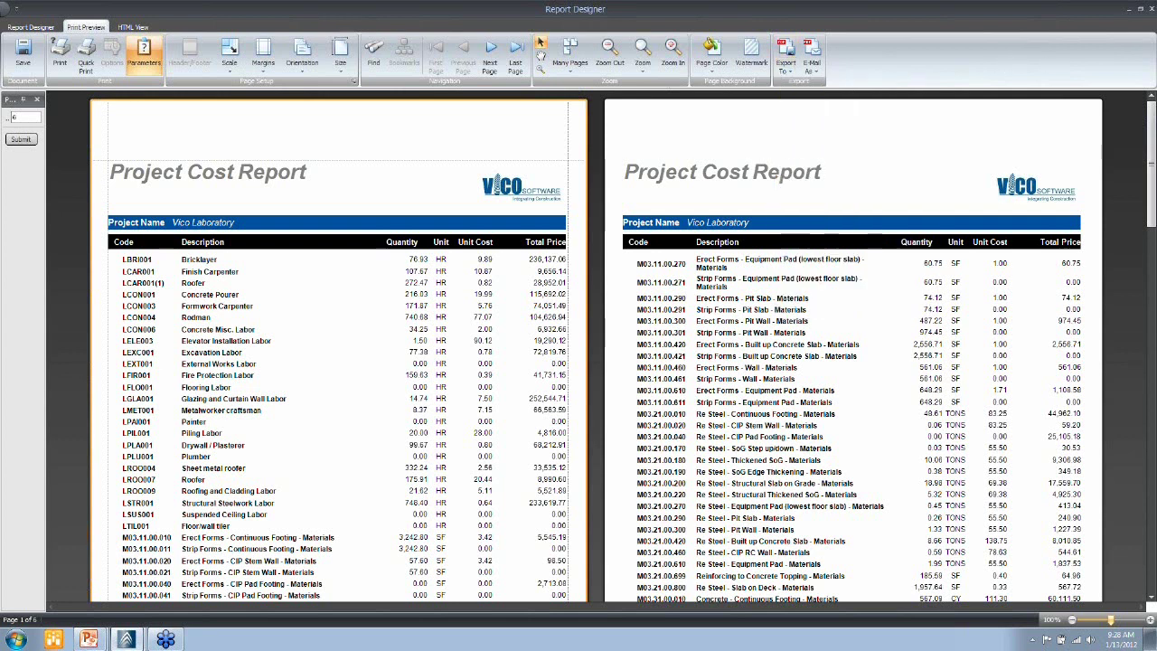
pyautogui.click(1151, 9)
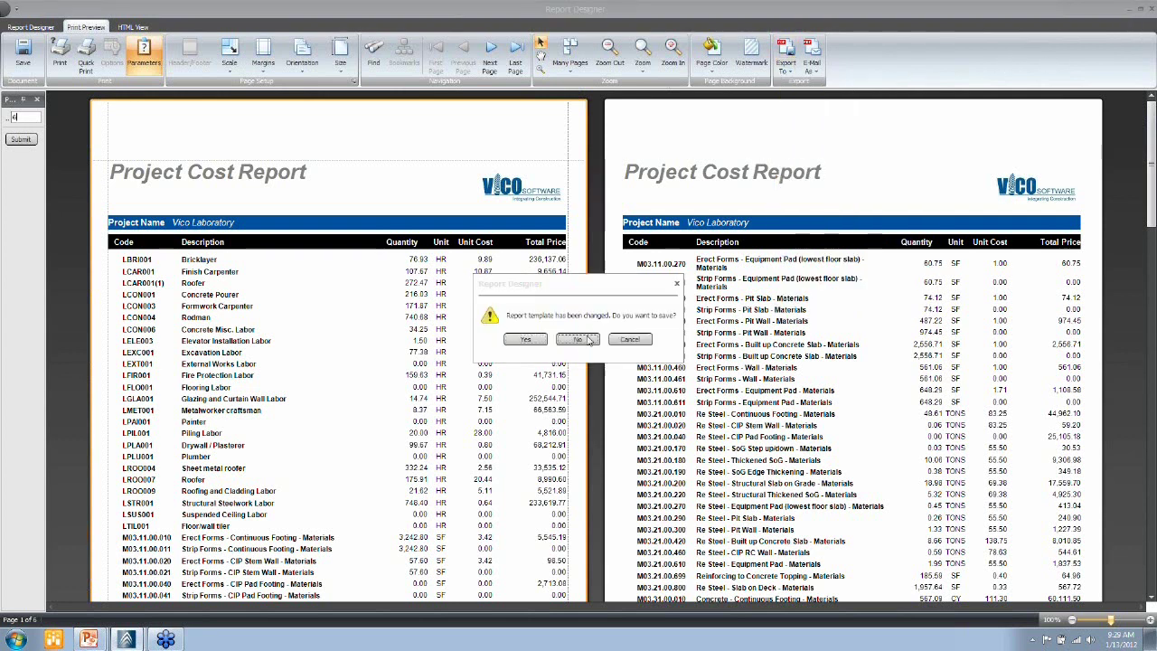
# Discard the template changes and generate the Cost Plan Report with Graph, showing its Top Cost Groups pie.
pyautogui.click(578, 338)
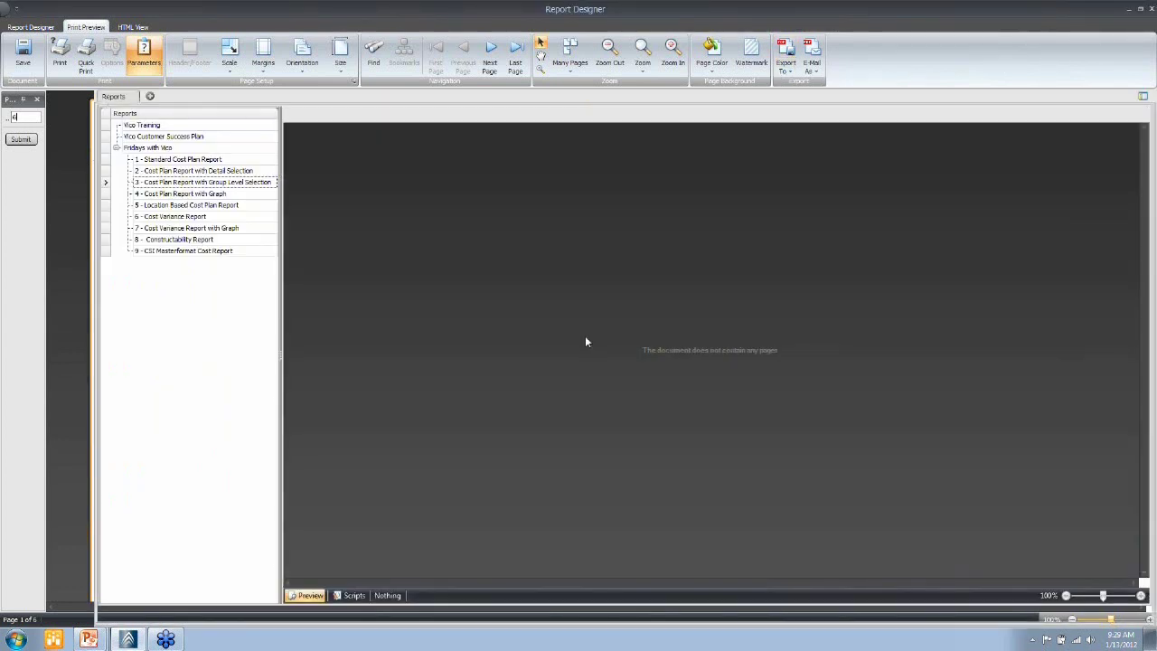
pyautogui.click(207, 196)
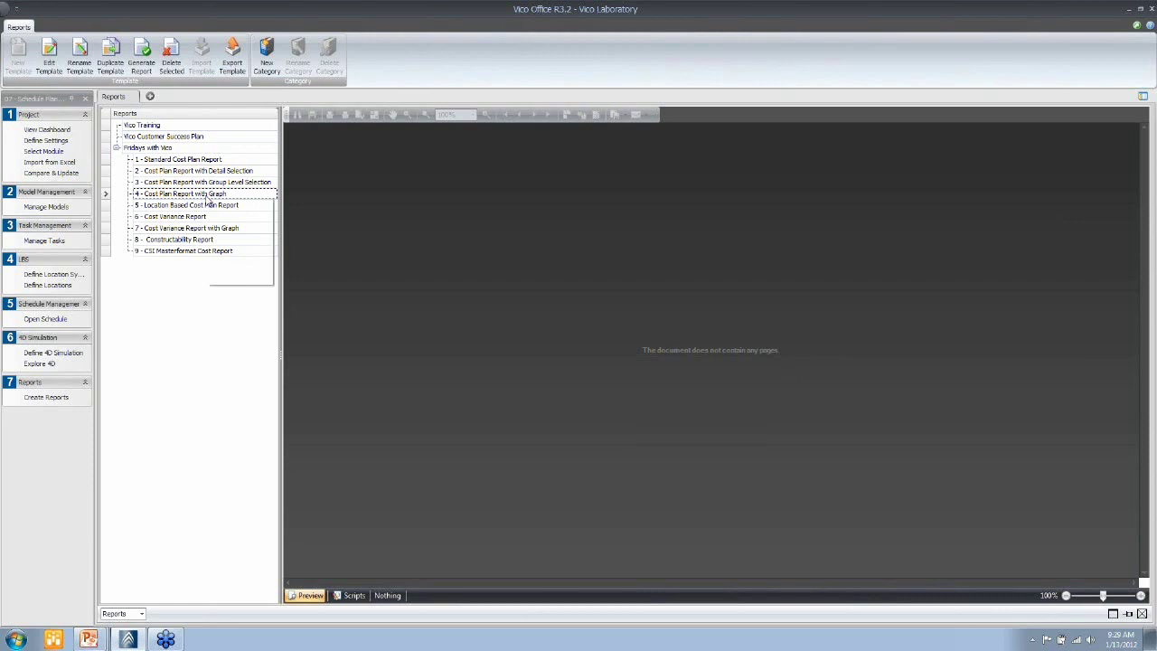
pyautogui.rightClick(207, 199)
pyautogui.click(242, 247)
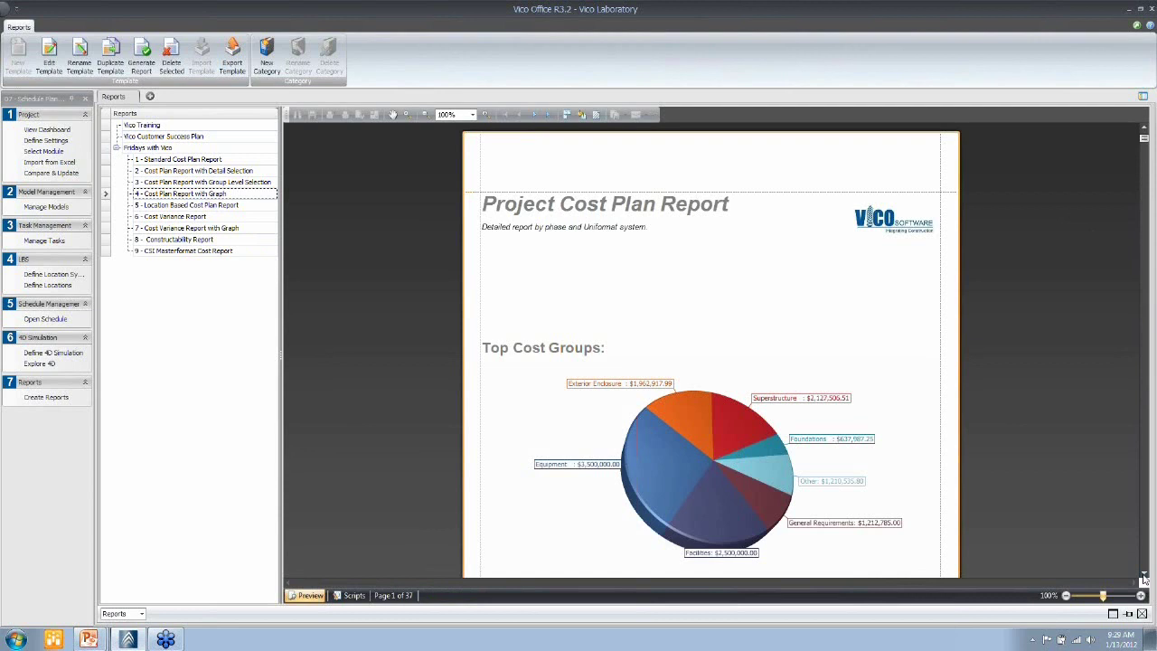
pyautogui.scroll(-3, 1143, 578)
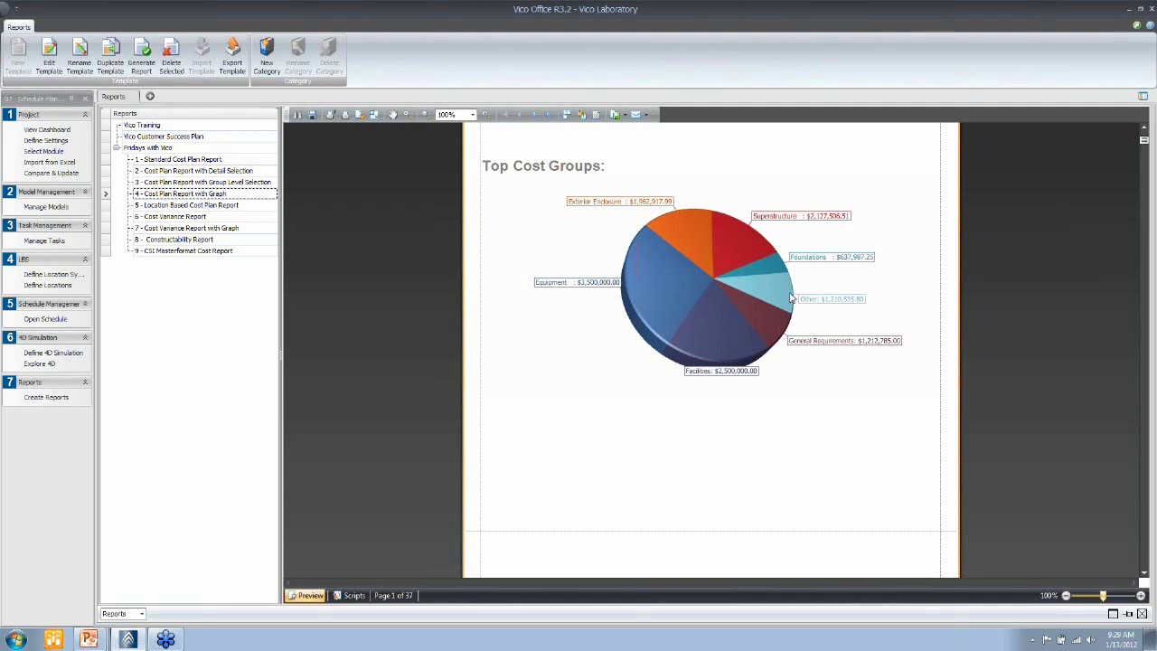
pyautogui.moveTo(1144, 149); pyautogui.dragTo(1145, 150)
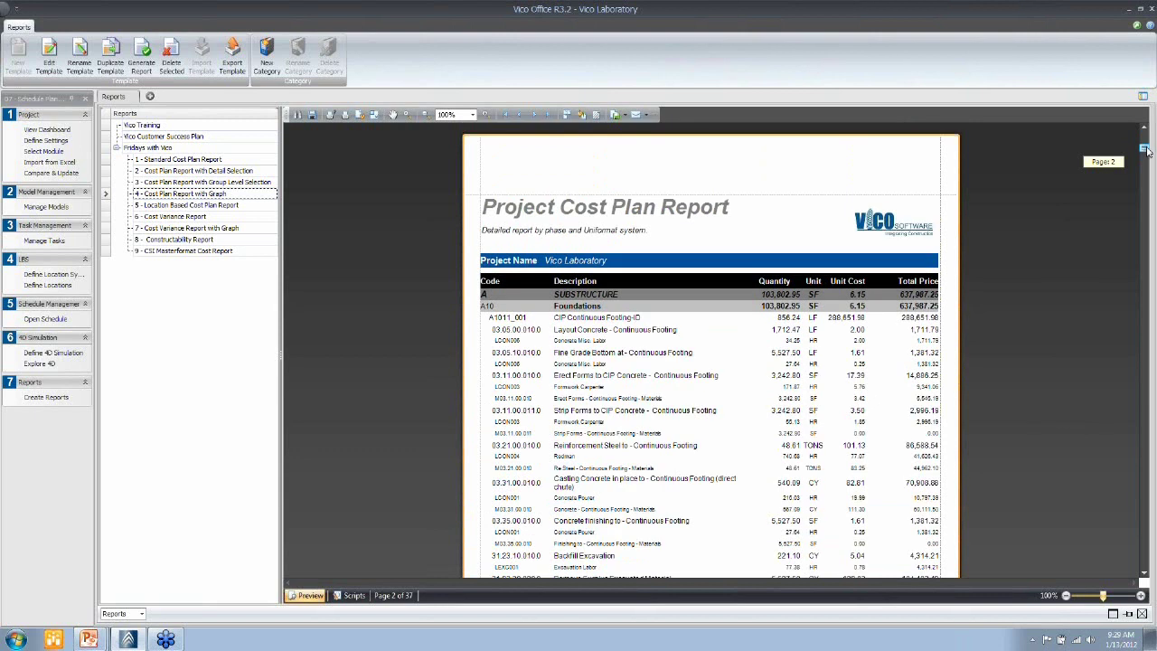
pyautogui.scroll(10, 755, 395)
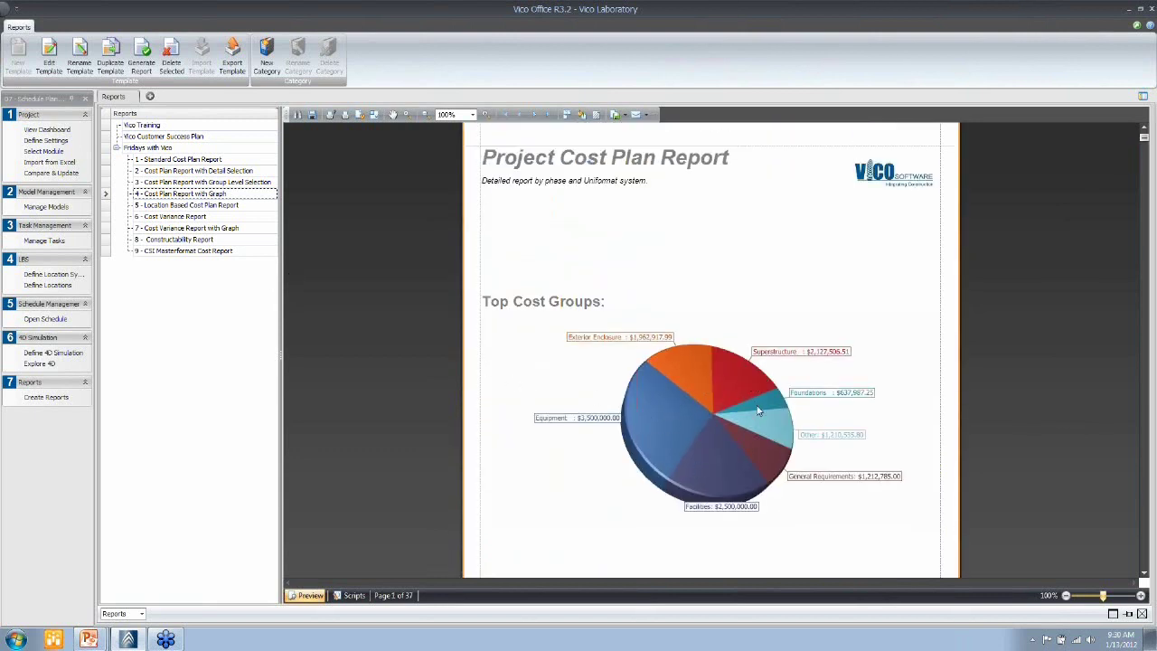
# Open the Cost Plan Report with Graph template for editing in a maximized Report Designer.
pyautogui.rightClick(188, 195)
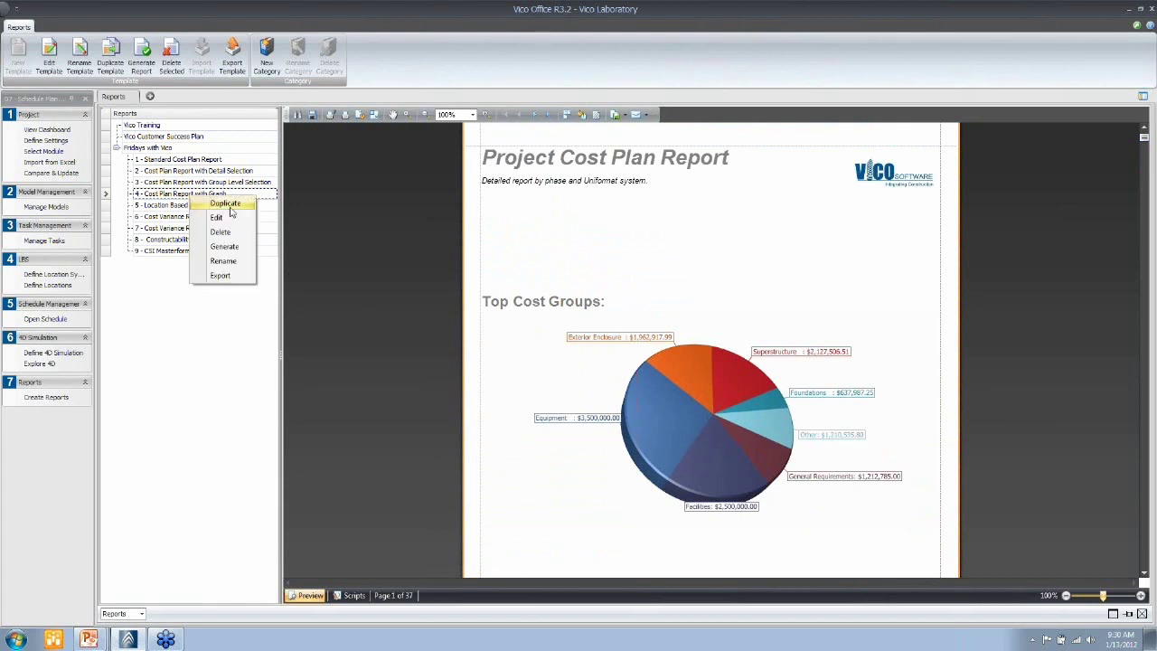
pyautogui.click(231, 219)
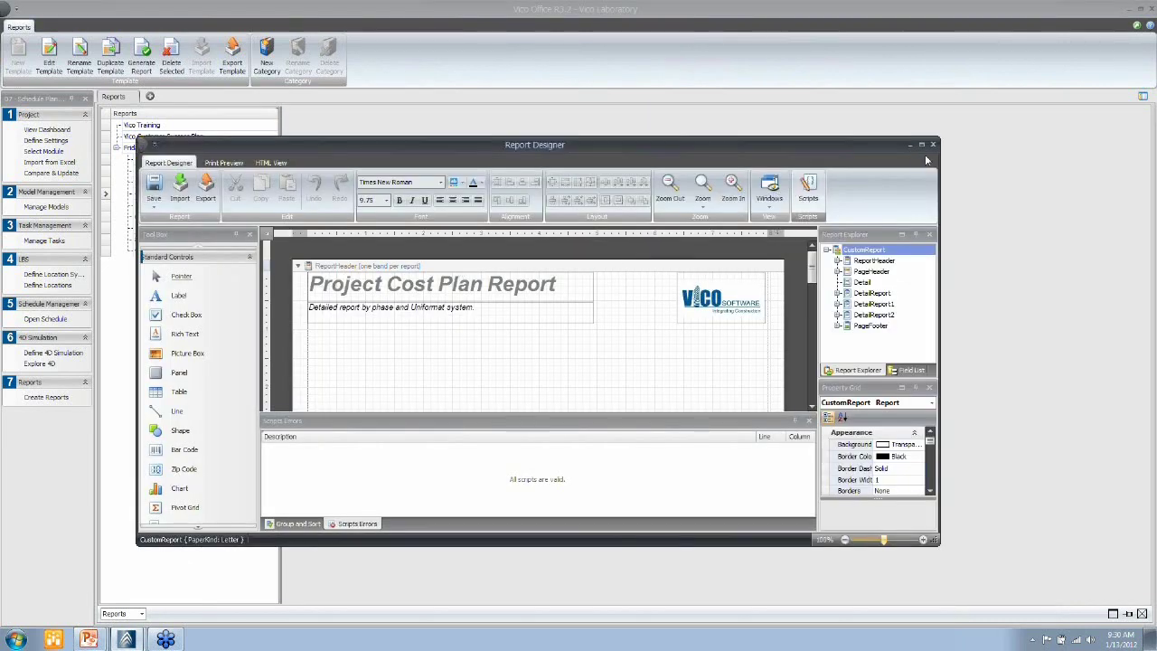
pyautogui.click(921, 145)
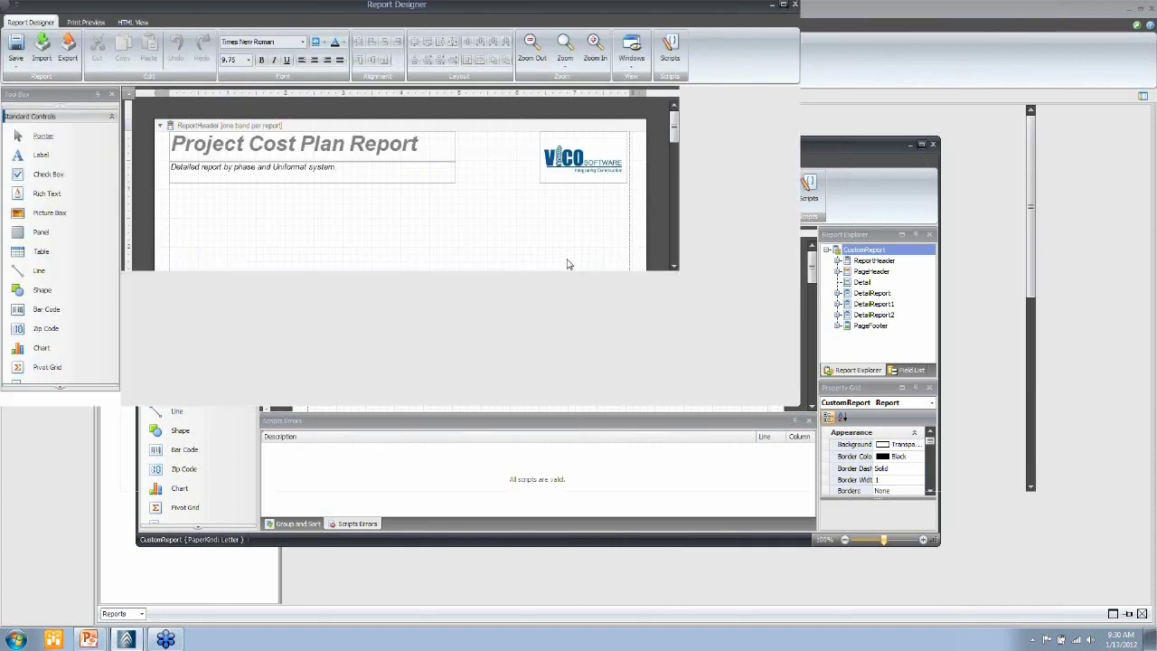
# Select the Top Cost Groups pie chart and tilt it.
pyautogui.scroll(-2, 429, 300)
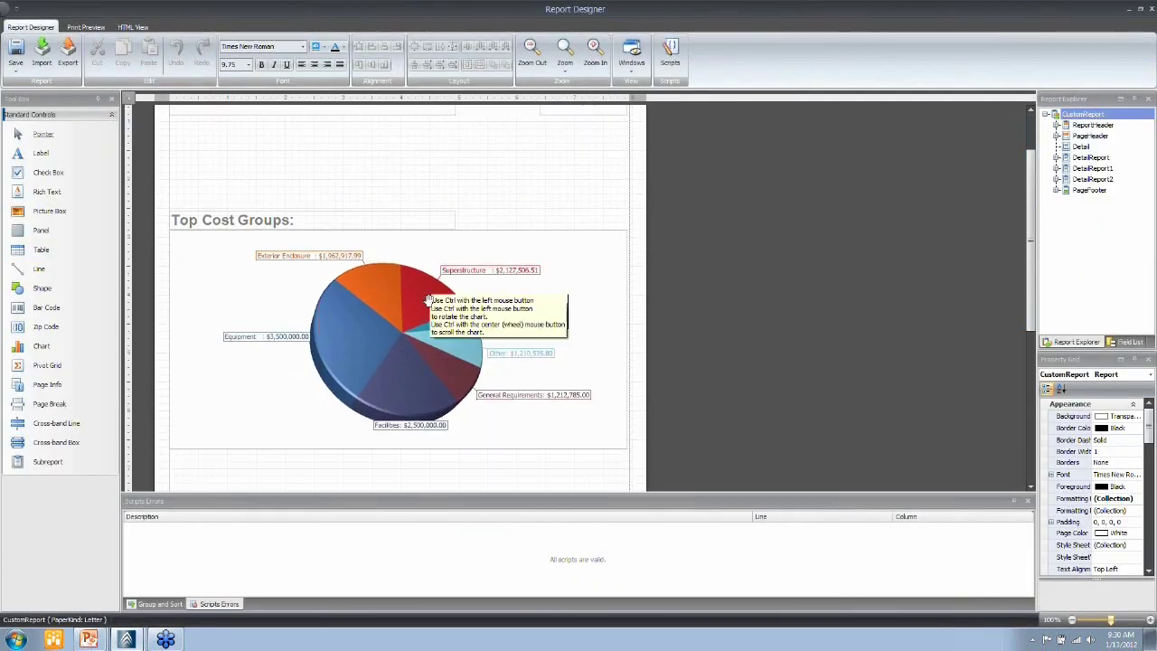
pyautogui.click(429, 300)
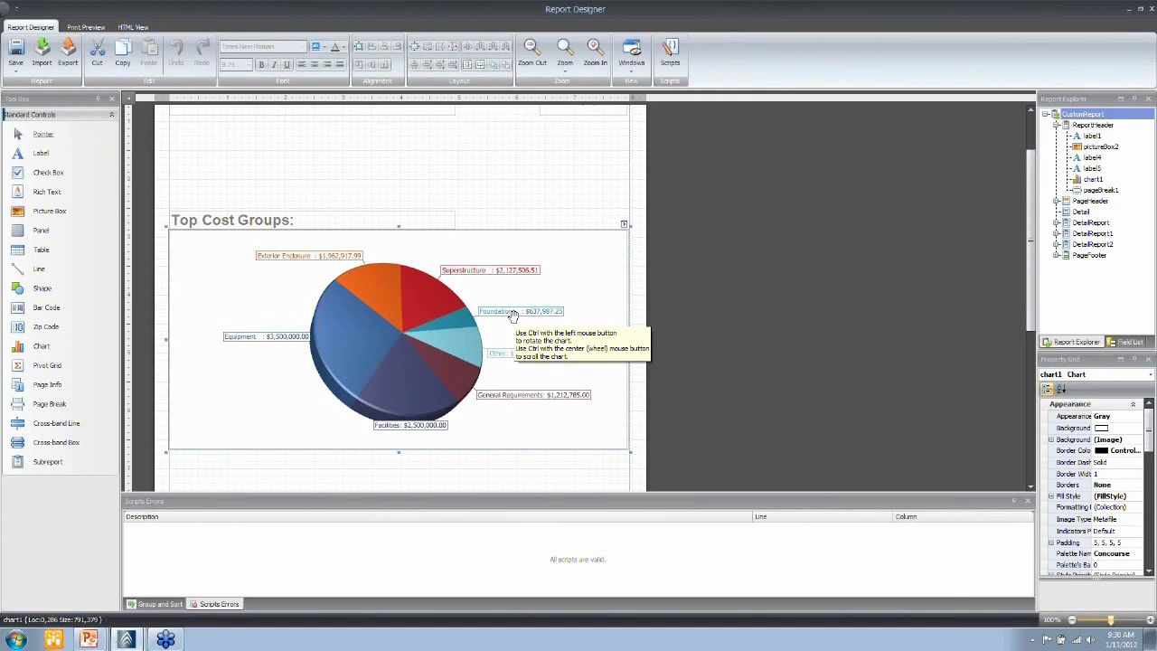
pyautogui.moveTo(431, 307)
pyautogui.keyDown('ctrl'); pyautogui.mouseDown()
pyautogui.moveTo(407, 325)
pyautogui.moveTo(383, 319)
pyautogui.moveTo(441, 312)
pyautogui.moveTo(413, 295)
pyautogui.moveTo(381, 318)
pyautogui.moveTo(400, 328)
pyautogui.moveTo(425, 312)
pyautogui.mouseUp(); pyautogui.keyUp('ctrl')
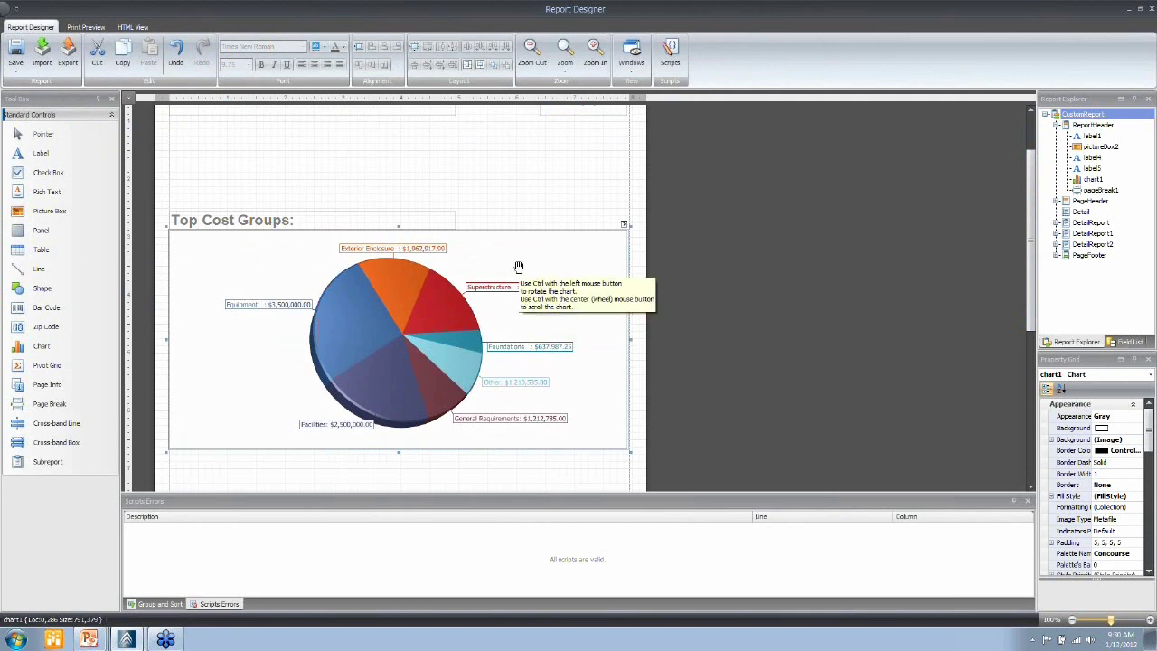
# Use the Chart Wizard to make Top Cost Groups a 3D bar chart with the Urban palette.
pyautogui.click(624, 225)
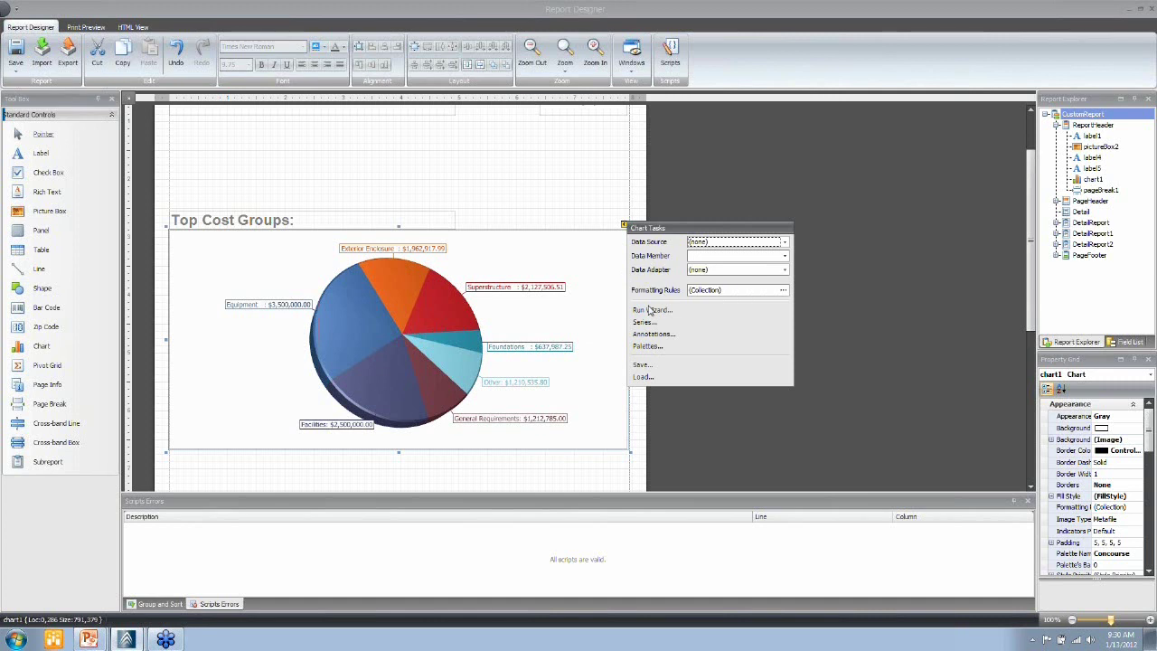
pyautogui.click(649, 311)
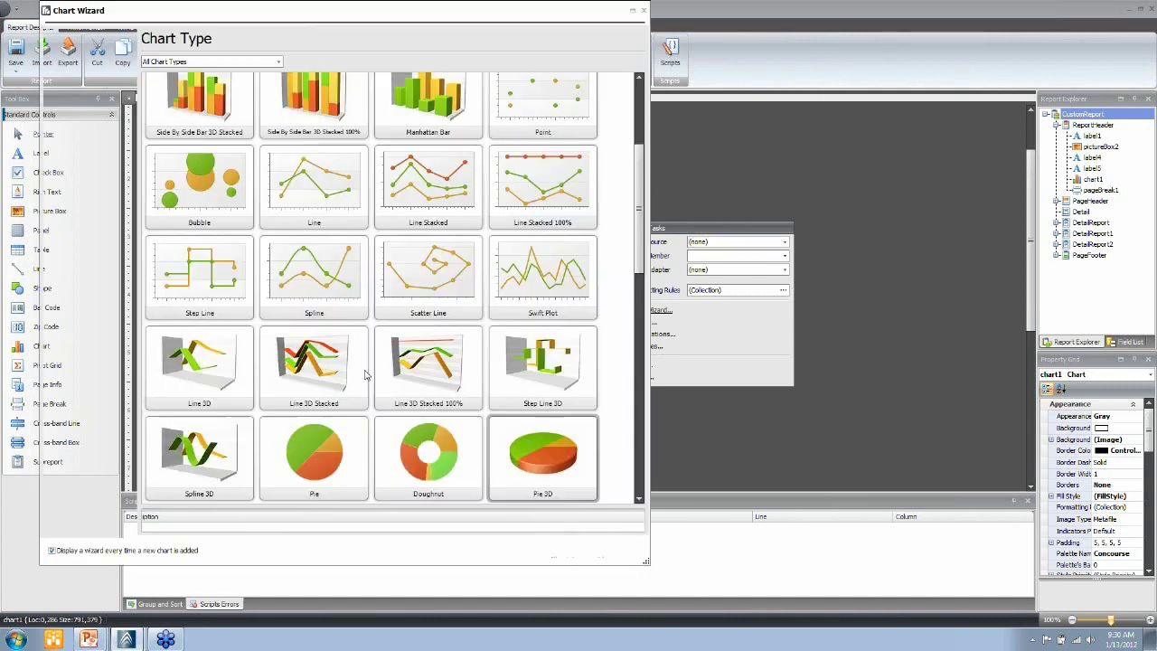
pyautogui.moveTo(642, 163)
pyautogui.mouseDown()
pyautogui.moveTo(636, 337)
pyautogui.moveTo(636, 175)
pyautogui.mouseUp()
pyautogui.scroll(4, 429, 259)
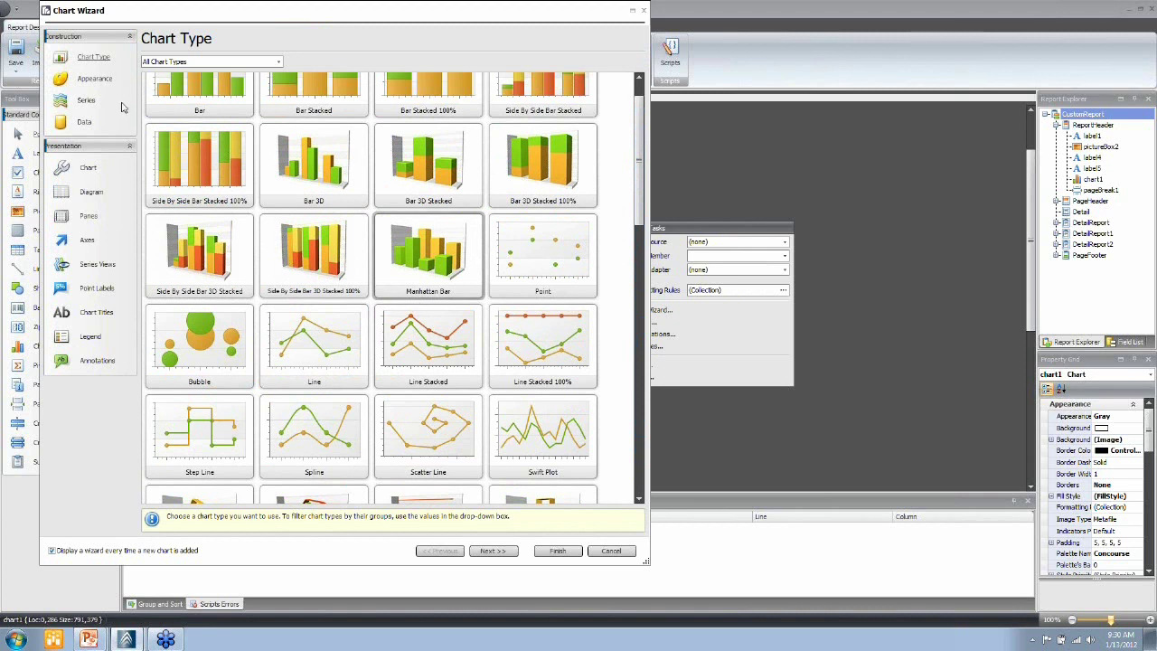
pyautogui.doubleClick(263, 172)
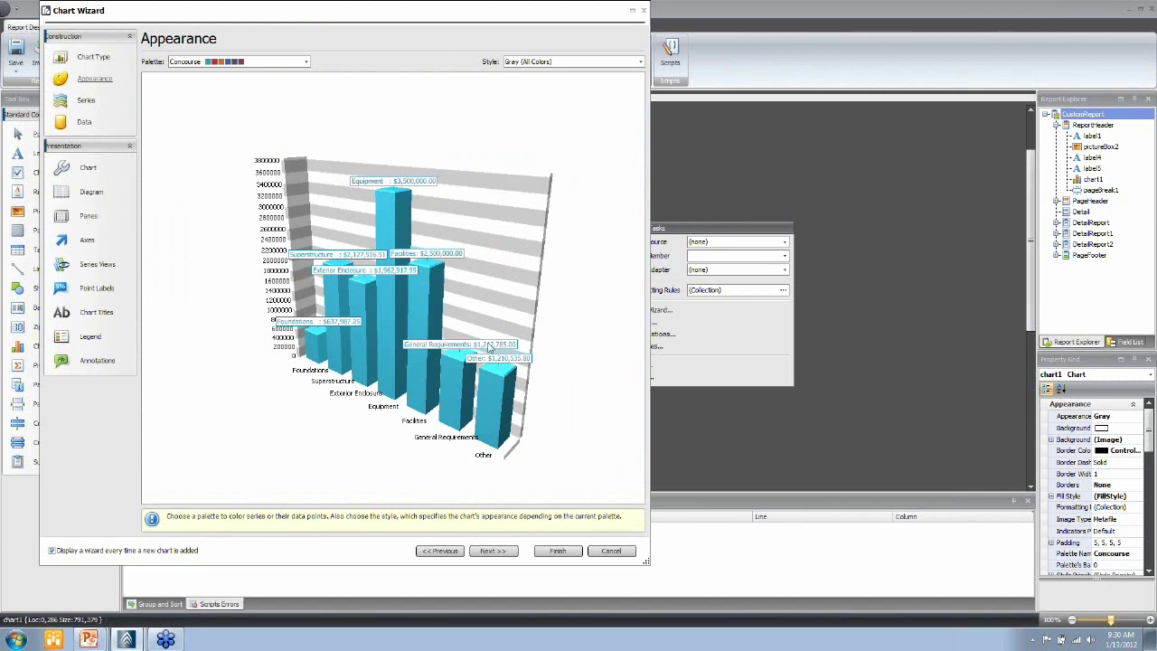
pyautogui.click(306, 61)
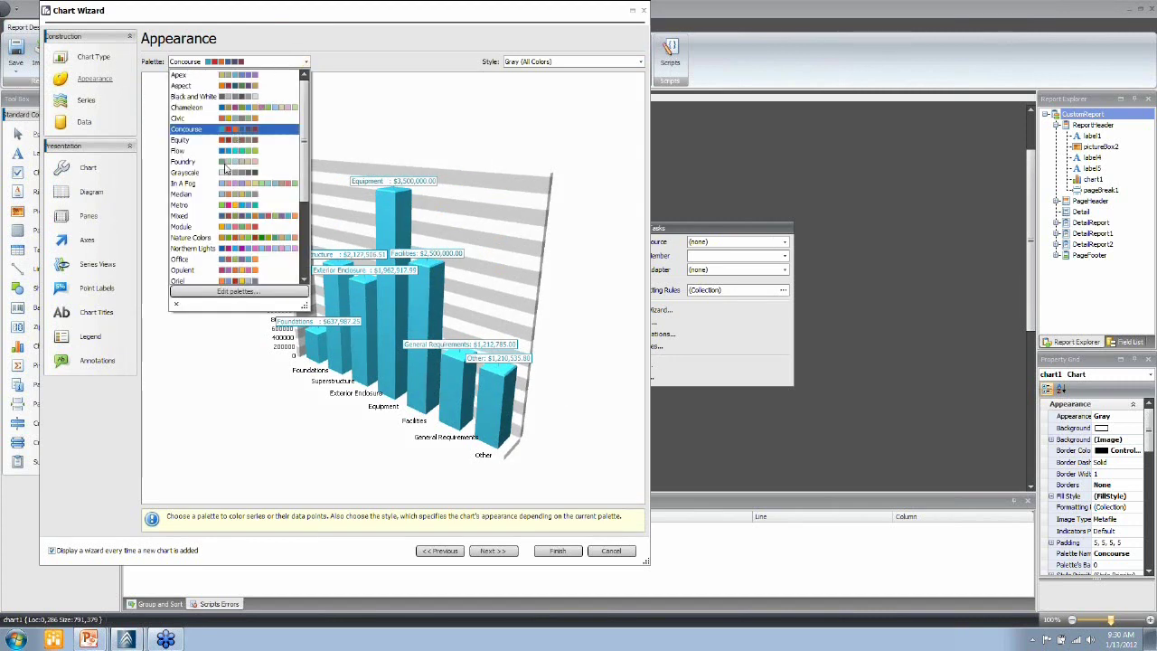
pyautogui.moveTo(305, 147); pyautogui.dragTo(307, 220)
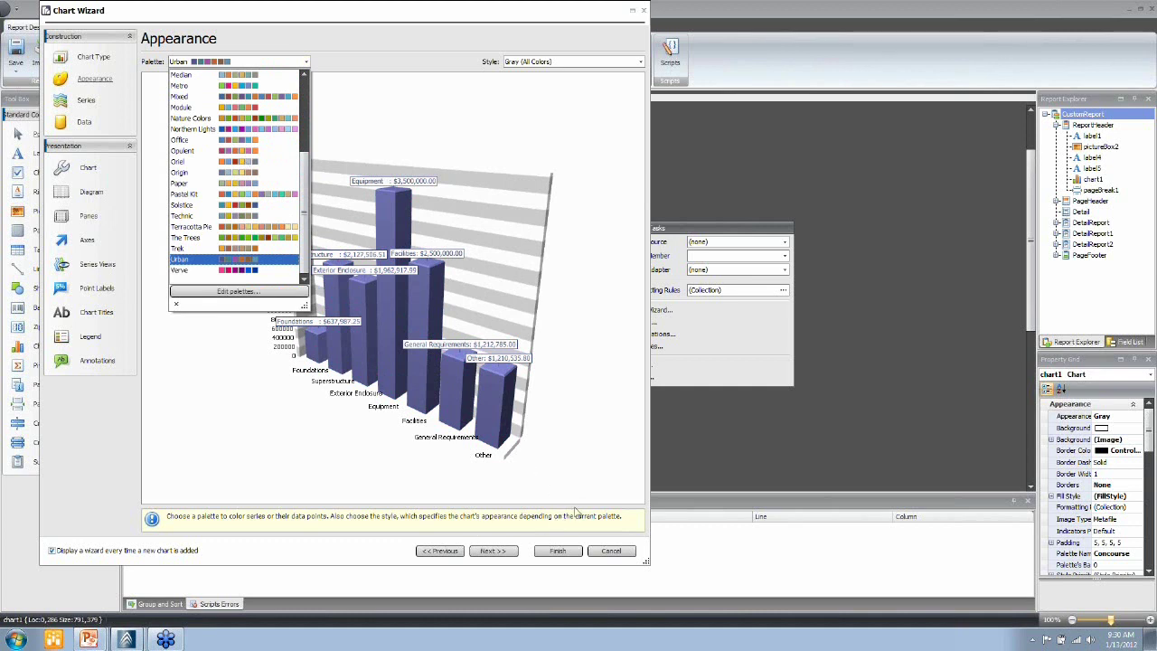
pyautogui.click(573, 550)
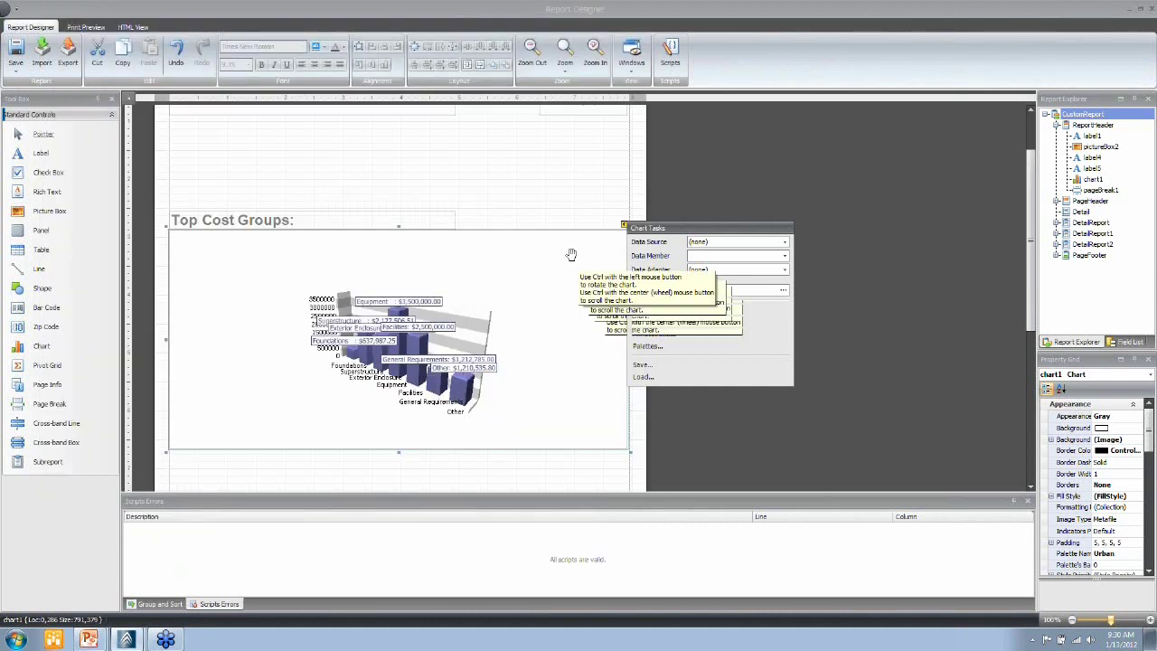
# Save the Cost Plan template with its purple 3D bar chart and exit Report Designer to the Reports preview.
pyautogui.click(16, 54)
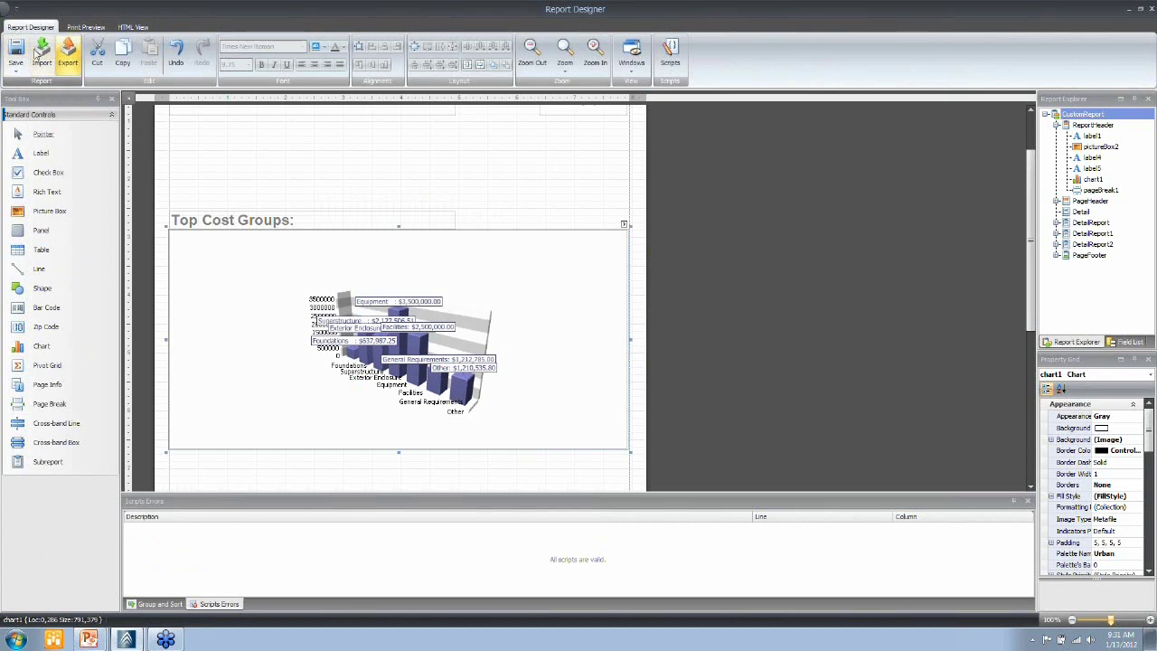
pyautogui.click(1149, 11)
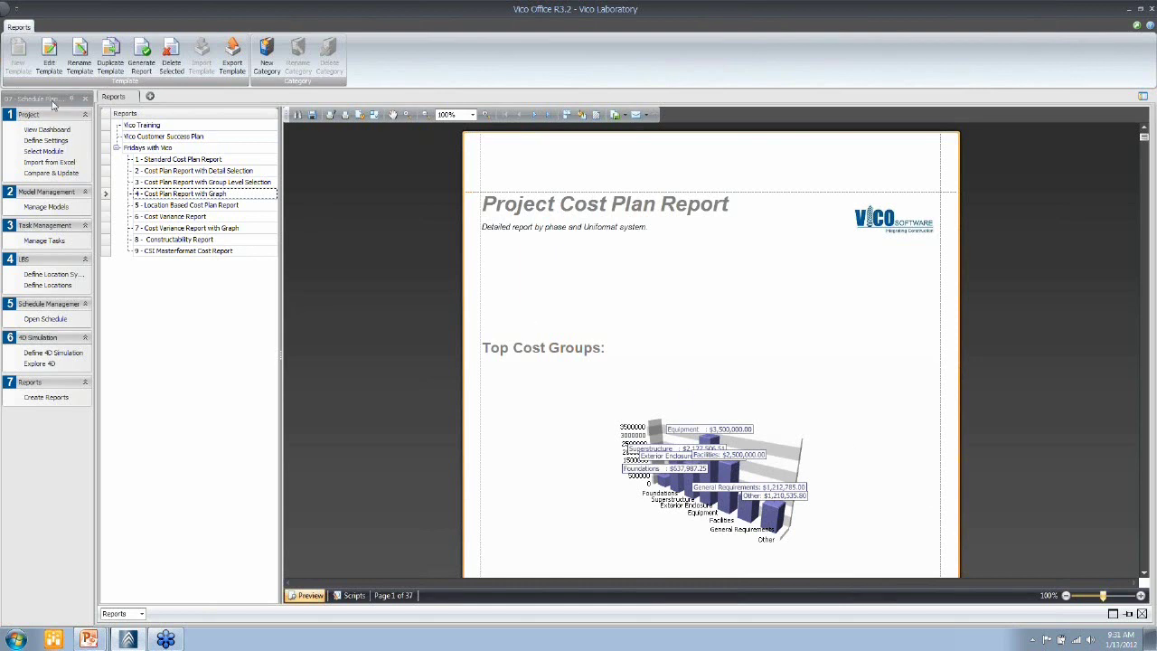
pyautogui.click(52, 102)
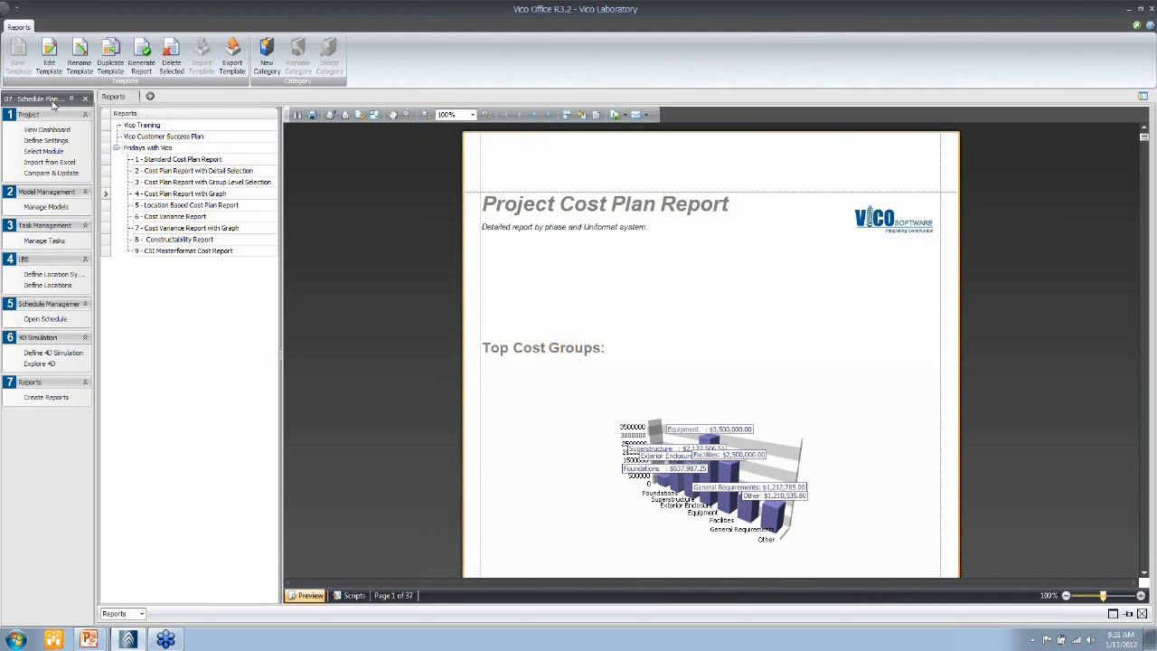
# In Define Locations, fit the whole building model in view and highlight Level 03.
pyautogui.click(47, 286)
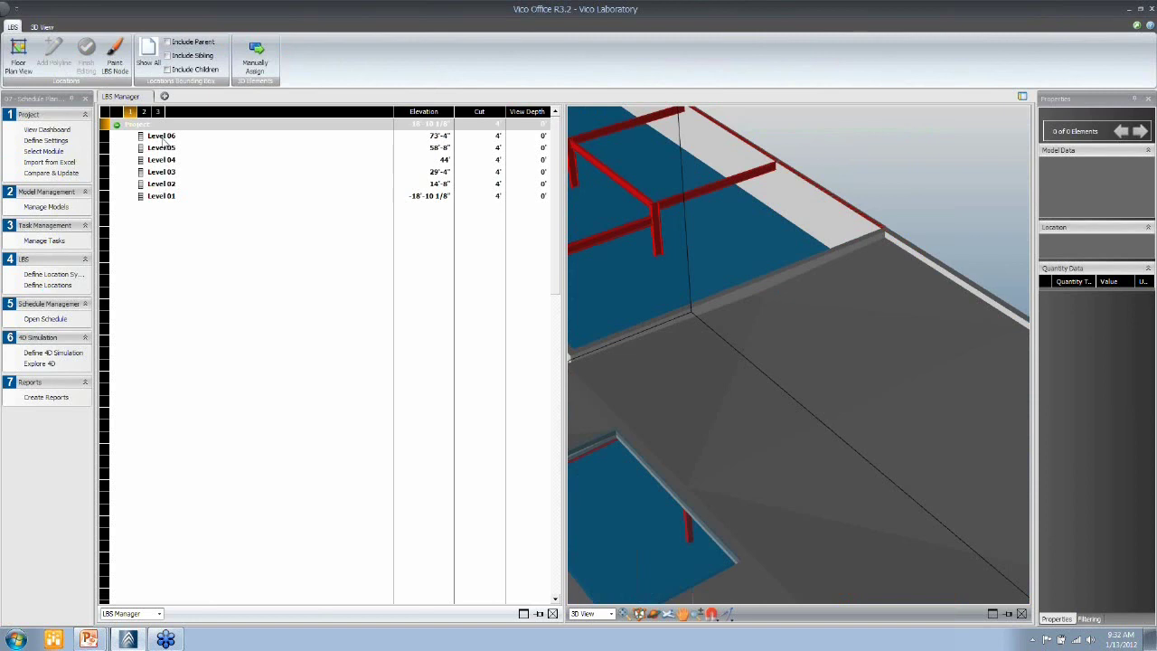
pyautogui.click(625, 613)
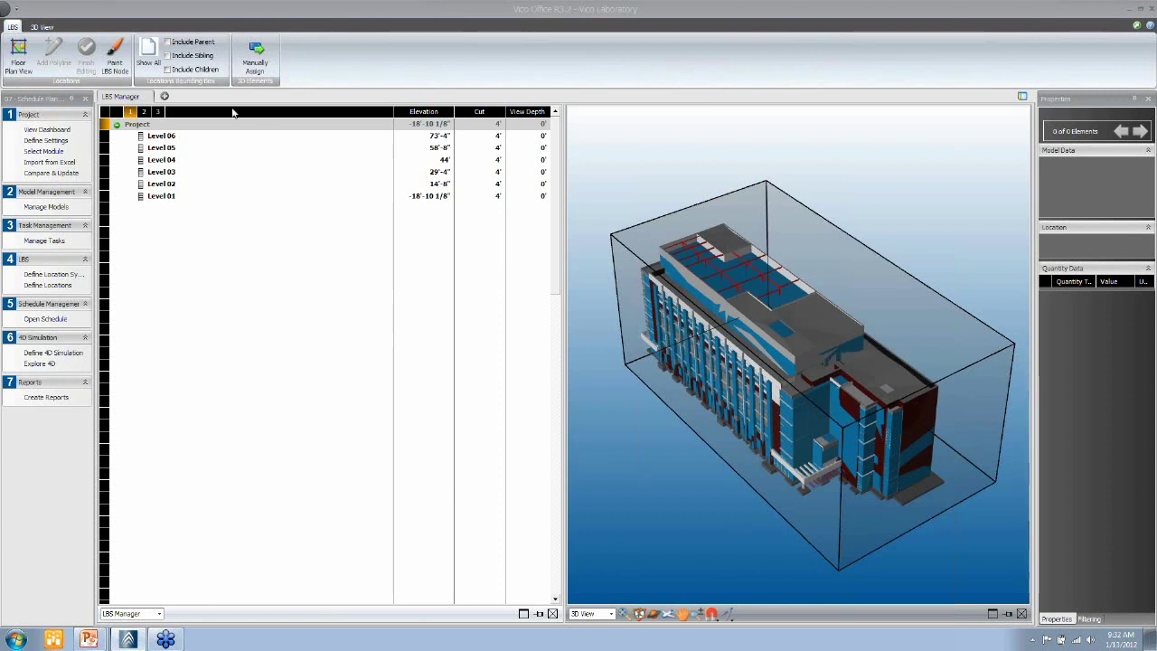
pyautogui.click(161, 172)
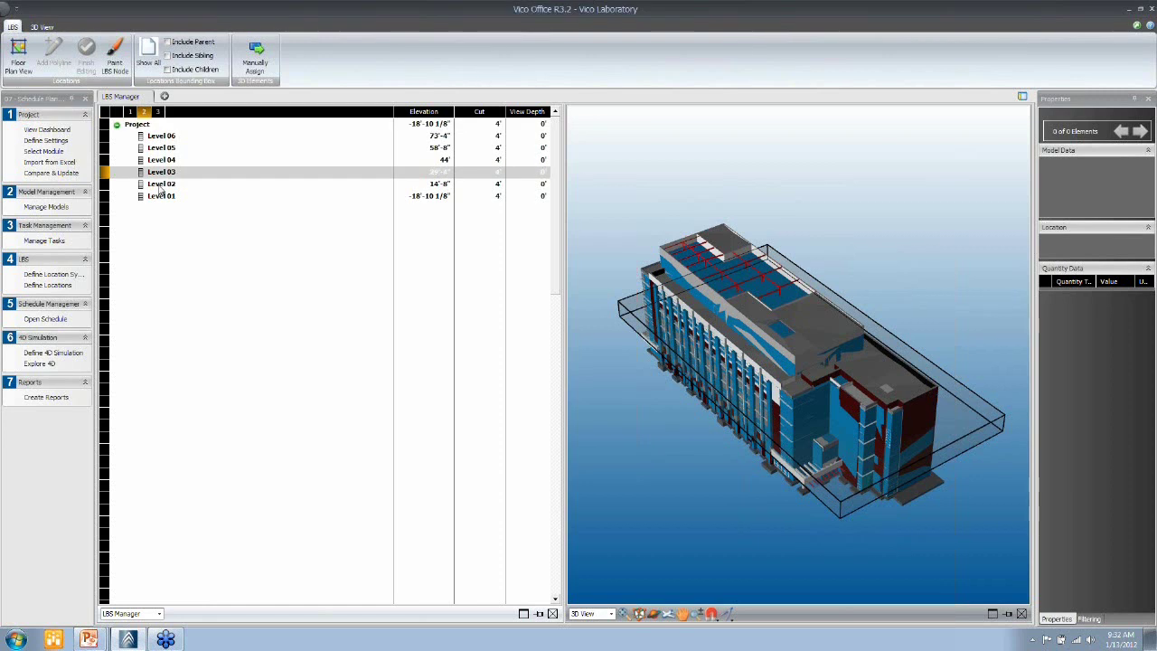
# Isolate Level 04 in the 3D model, then return to the report templates.
pyautogui.click(160, 186)
pyautogui.rightClick(164, 161)
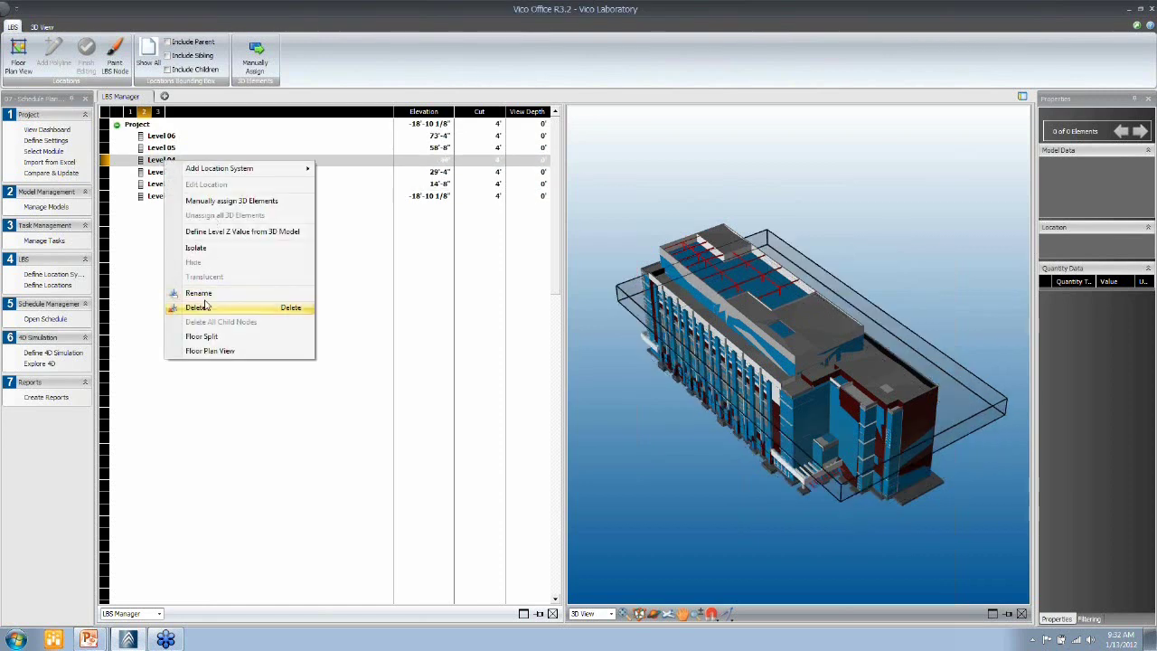
pyautogui.click(276, 251)
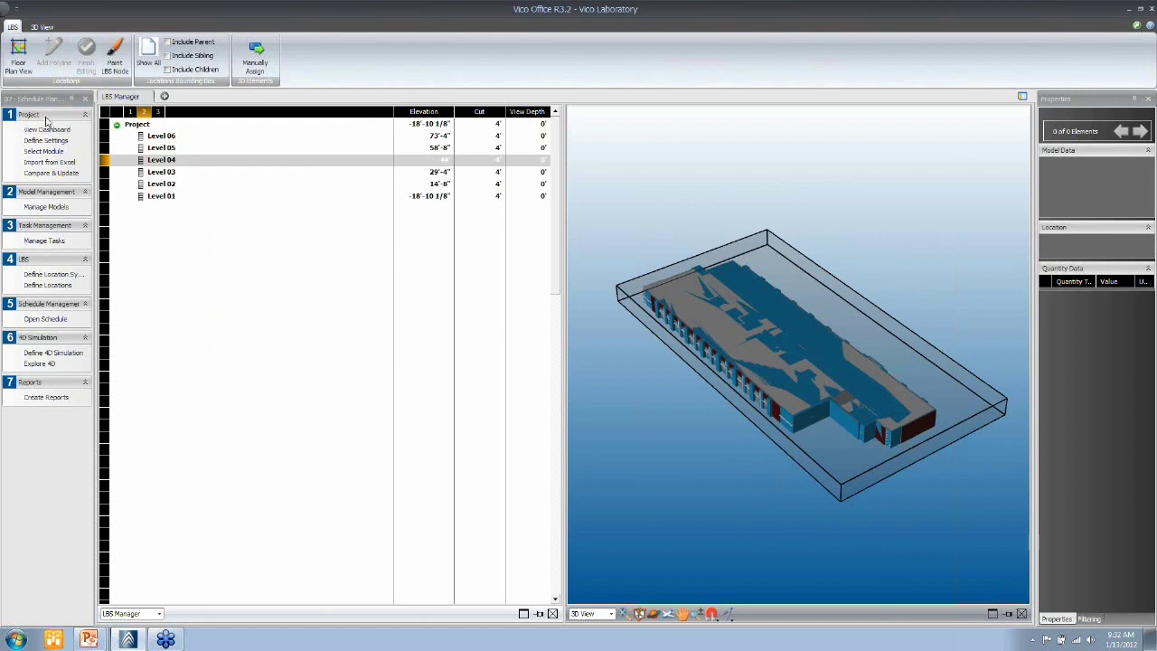
pyautogui.click(32, 398)
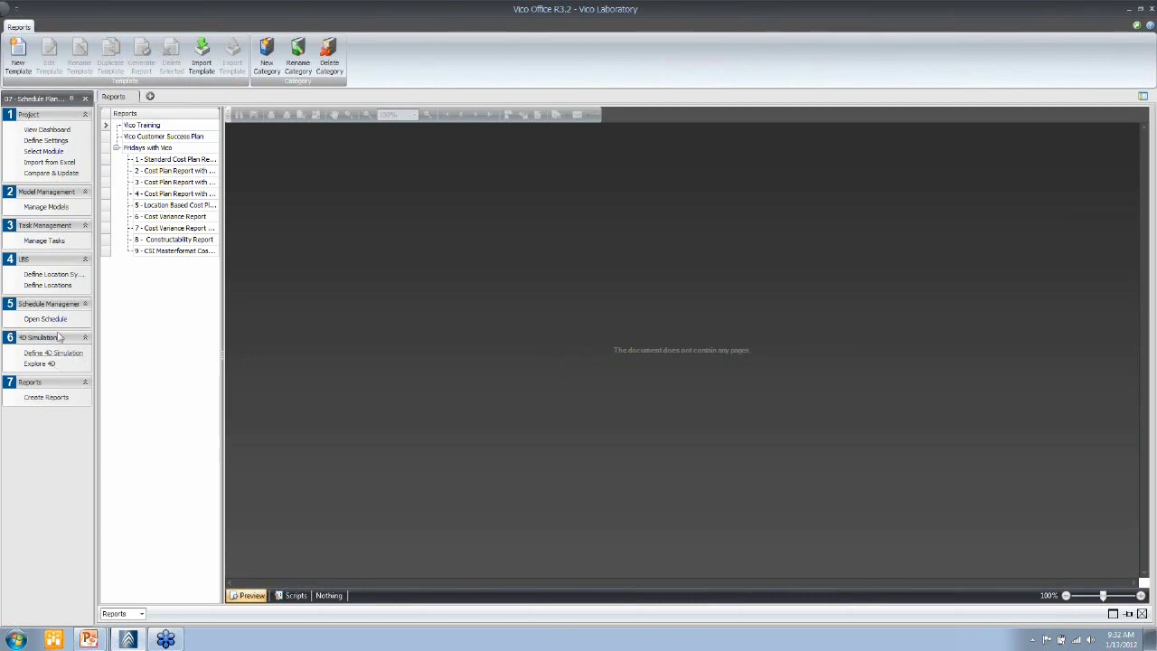
# Generate '5 - Location Based Cost Plan Report' and scroll to page 2's Overview of Cost by Location.
pyautogui.rightClick(195, 206)
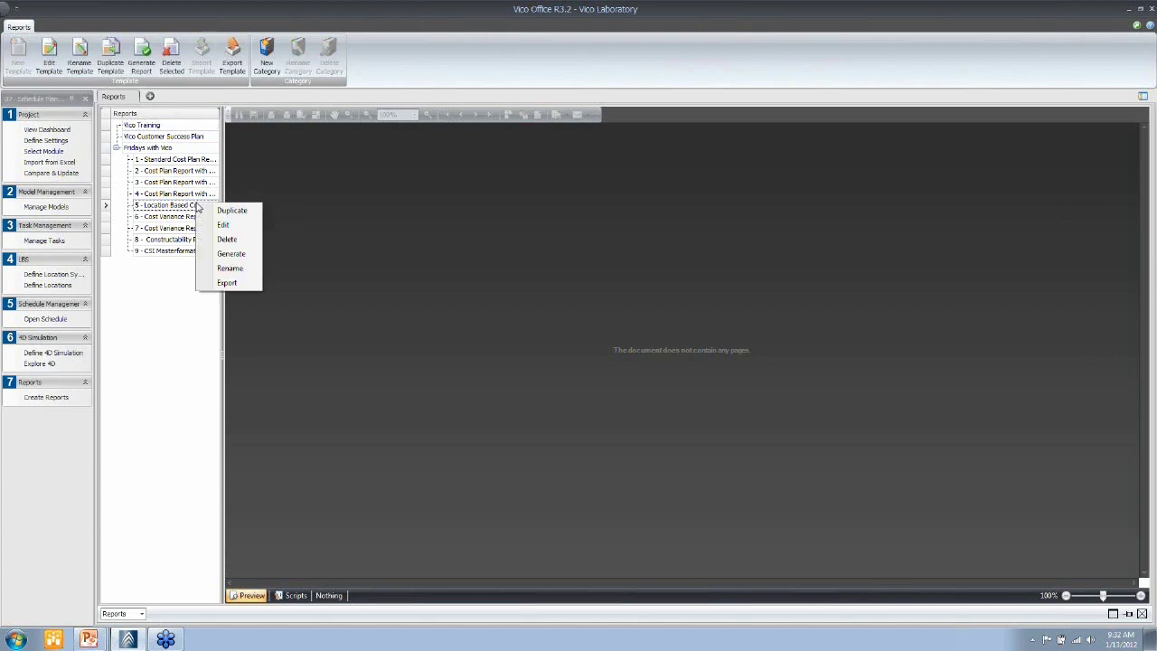
pyautogui.click(233, 254)
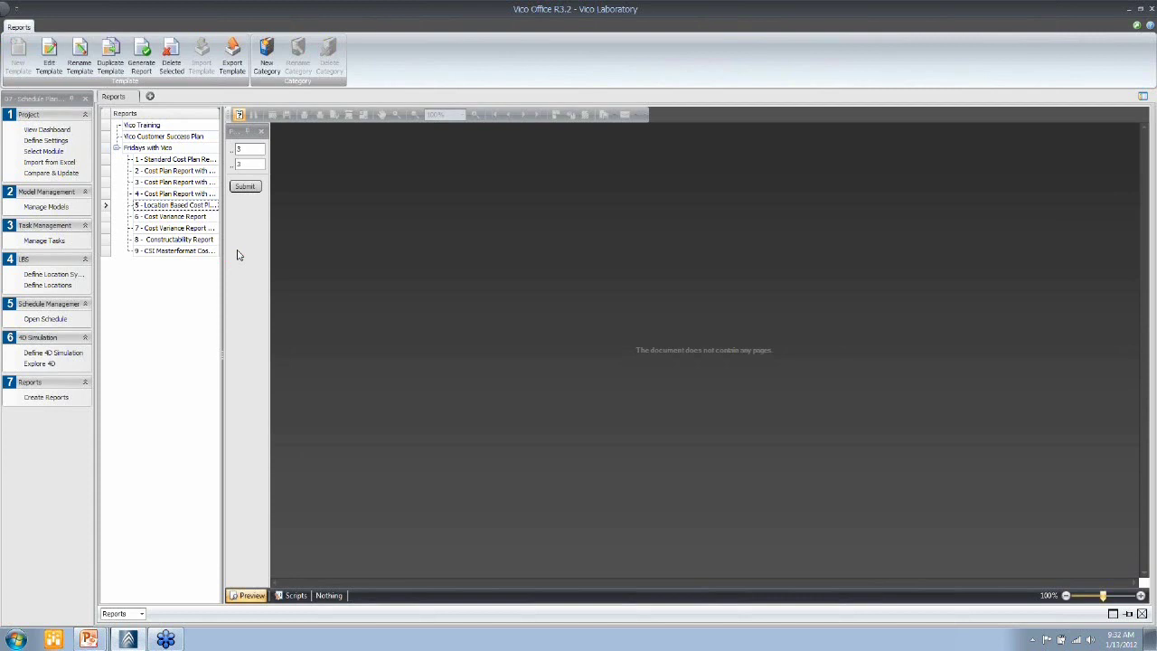
pyautogui.click(245, 186)
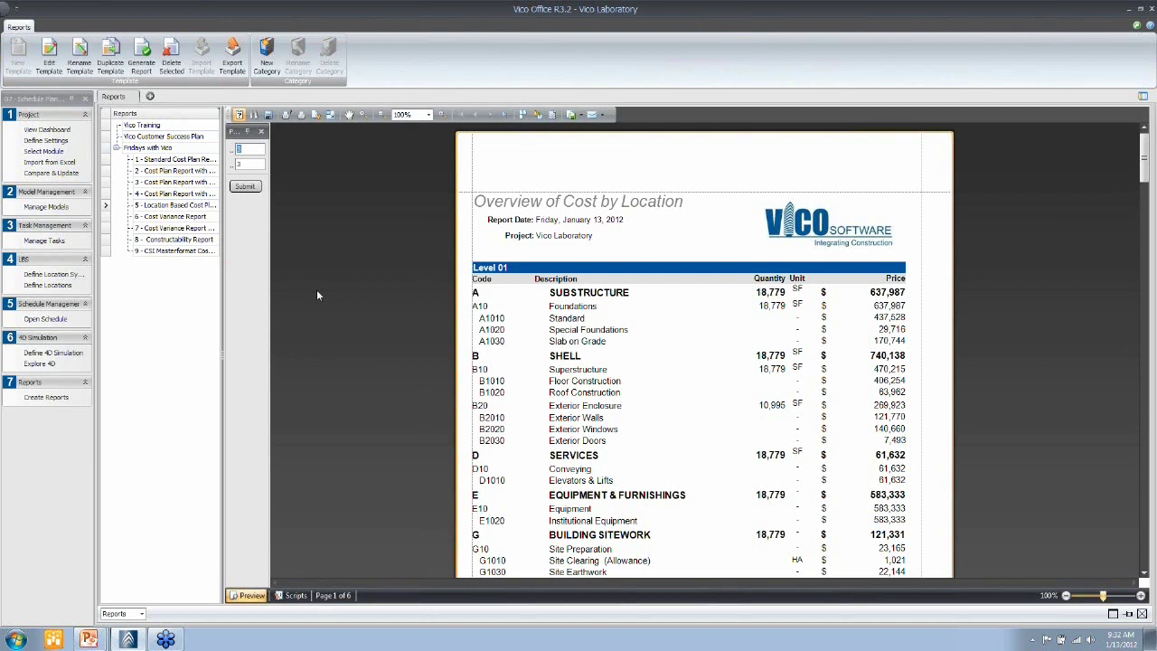
pyautogui.moveTo(1144, 154); pyautogui.dragTo(1134, 246)
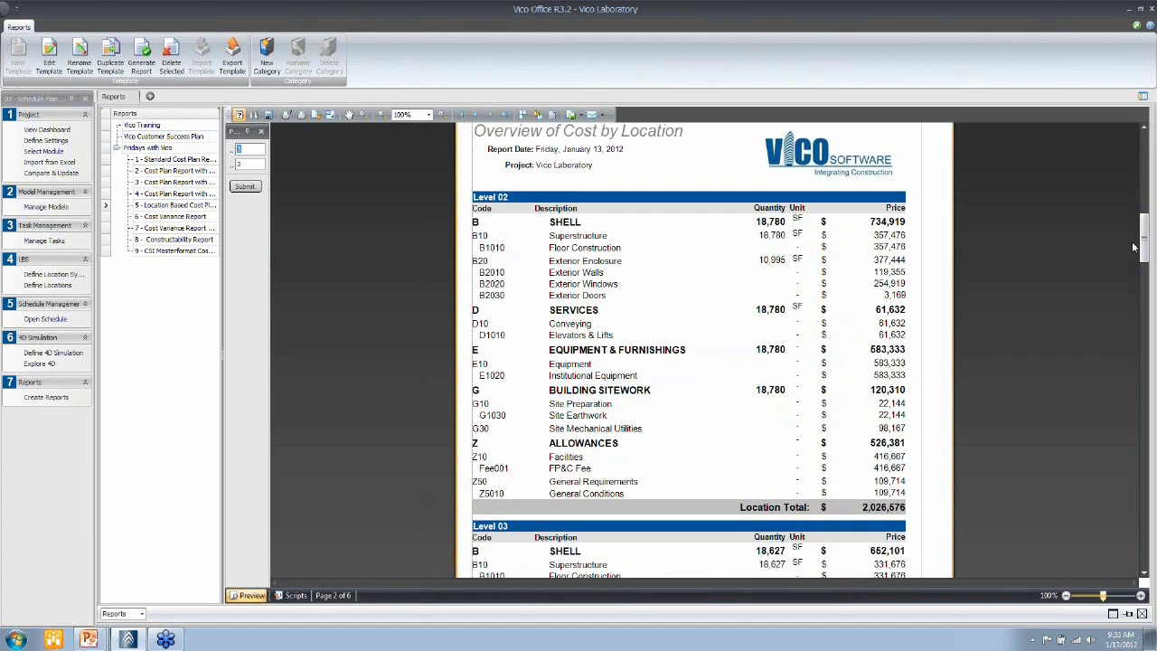